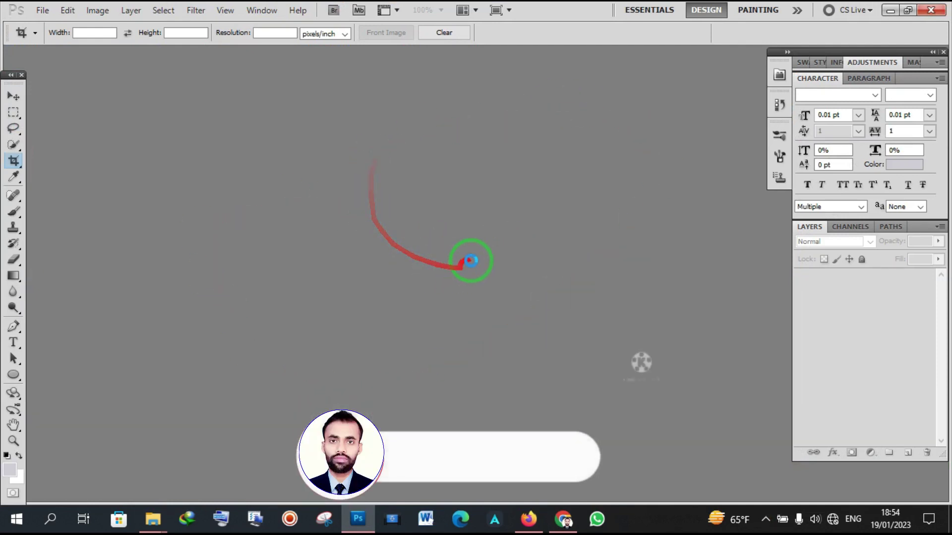
Open the scanned sheet 001.png by dragging it from the desktop into Photoshop
{"action": "left_click", "coordinate": [890, 12]}
{"action": "mouse_move", "coordinate": [288, 297]}
{"action": "left_mouse_down"}
{"action": "mouse_move", "coordinate": [459, 406]}
{"action": "mouse_move", "coordinate": [364, 529]}
{"action": "mouse_move", "coordinate": [386, 233]}
{"action": "left_mouse_up"}
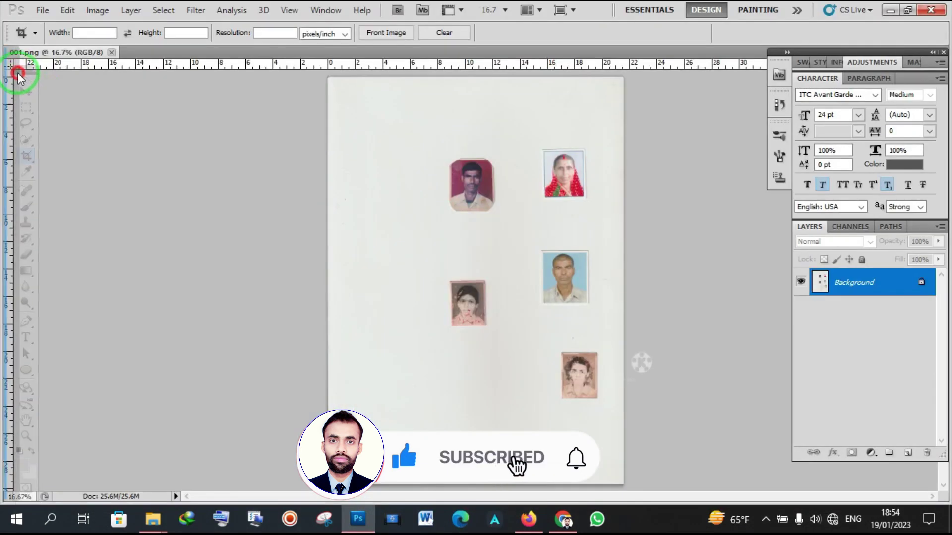
{"action": "left_click_drag", "start_coordinate": [18, 77], "coordinate": [21, 80]}
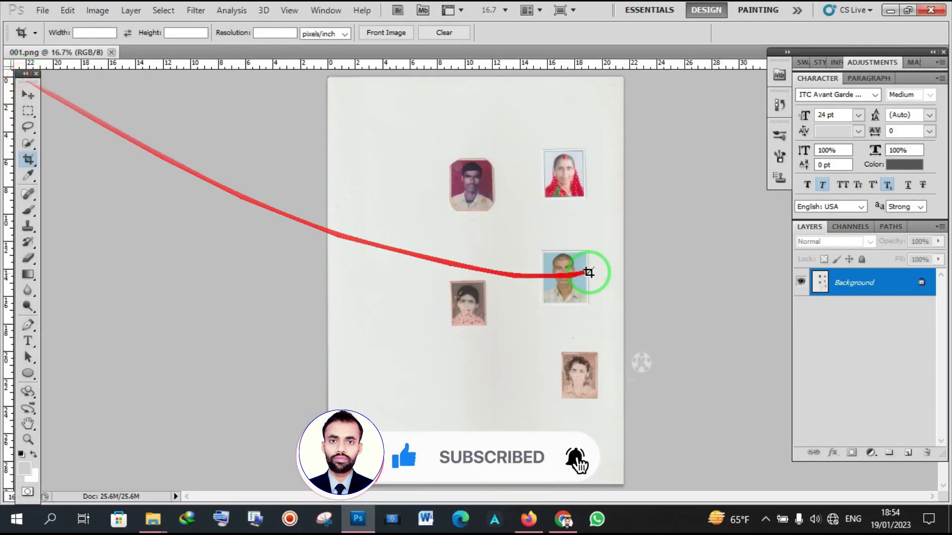
Zoom and pan to a close view of the woman's photo, then pick the Crop Tool
{"action": "scroll", "coordinate": [550, 251], "scroll_direction": "up", "scroll_amount": 1}
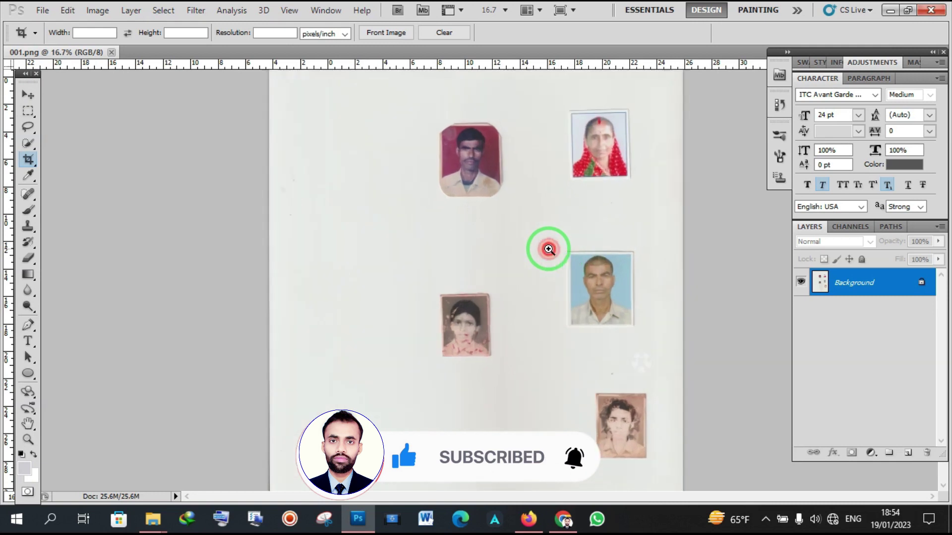
{"action": "scroll", "coordinate": [548, 249], "scroll_direction": "up", "scroll_amount": 1}
{"action": "left_click_drag", "start_coordinate": [537, 240], "coordinate": [297, 308]}
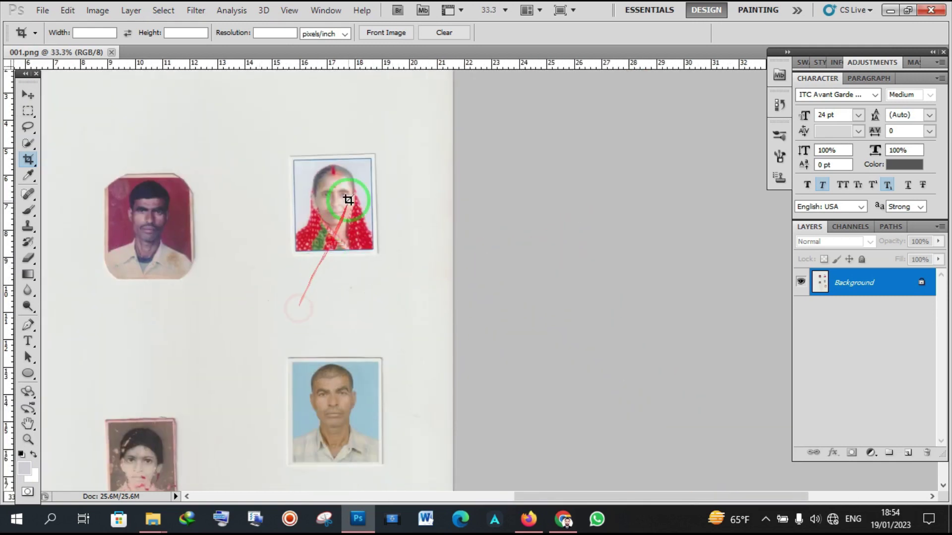
{"action": "scroll", "coordinate": [332, 363], "scroll_direction": "up", "scroll_amount": 1}
{"action": "mouse_move", "coordinate": [364, 403]}
{"action": "left_mouse_down"}
{"action": "mouse_move", "coordinate": [414, 202]}
{"action": "mouse_move", "coordinate": [449, 462]}
{"action": "left_mouse_up"}
{"action": "left_click_drag", "start_coordinate": [438, 243], "coordinate": [437, 333]}
{"action": "left_click_drag", "start_coordinate": [436, 275], "coordinate": [435, 363]}
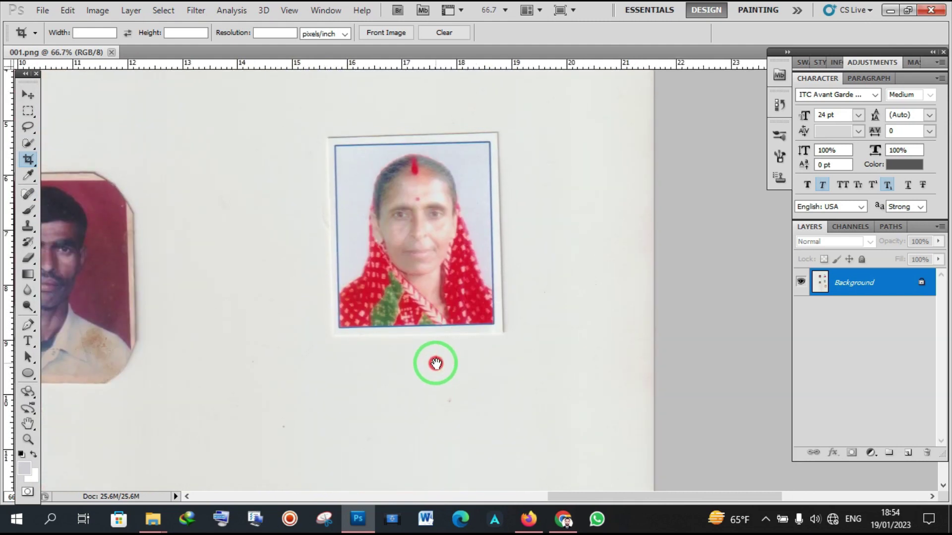
{"action": "left_click_drag", "start_coordinate": [28, 159], "coordinate": [115, 164]}
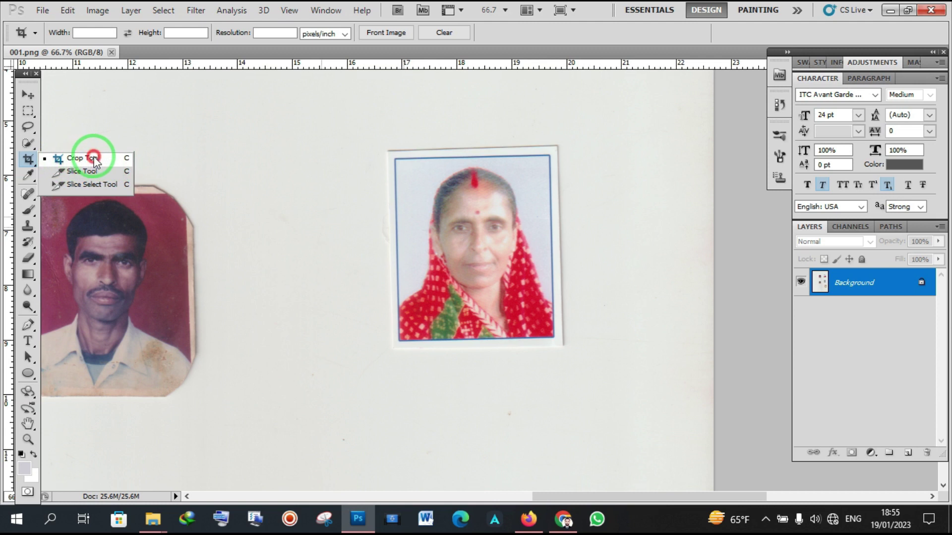
Draw a crop box around the woman's photo, tighten its top, left and bottom-right edges, and commit
{"action": "left_click", "coordinate": [94, 161]}
{"action": "left_click_drag", "start_coordinate": [396, 159], "coordinate": [549, 334]}
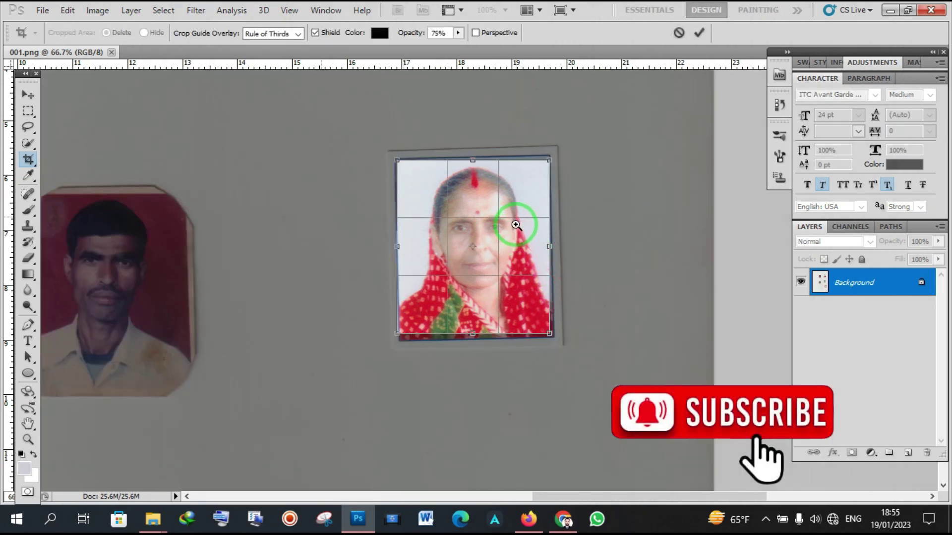
{"action": "left_click", "coordinate": [516, 226]}
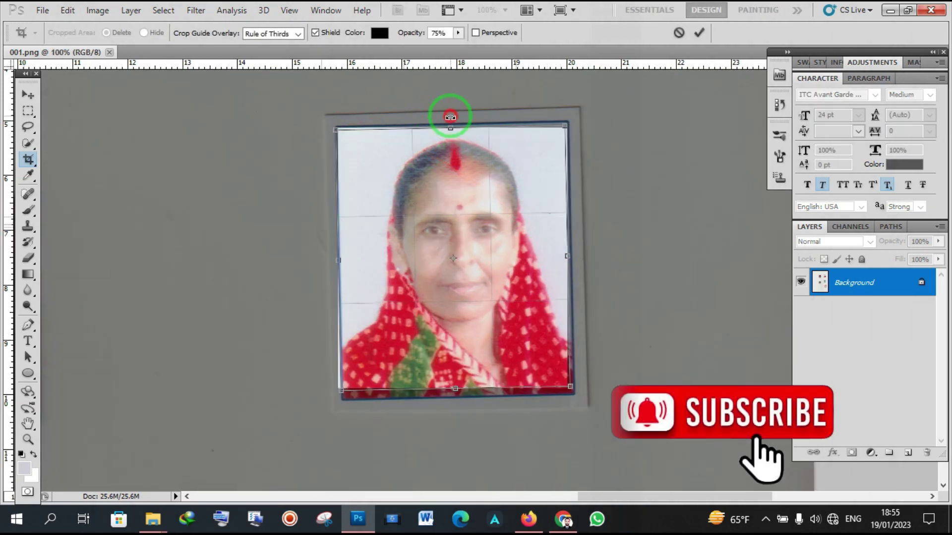
{"action": "left_click_drag", "start_coordinate": [450, 117], "coordinate": [472, 143]}
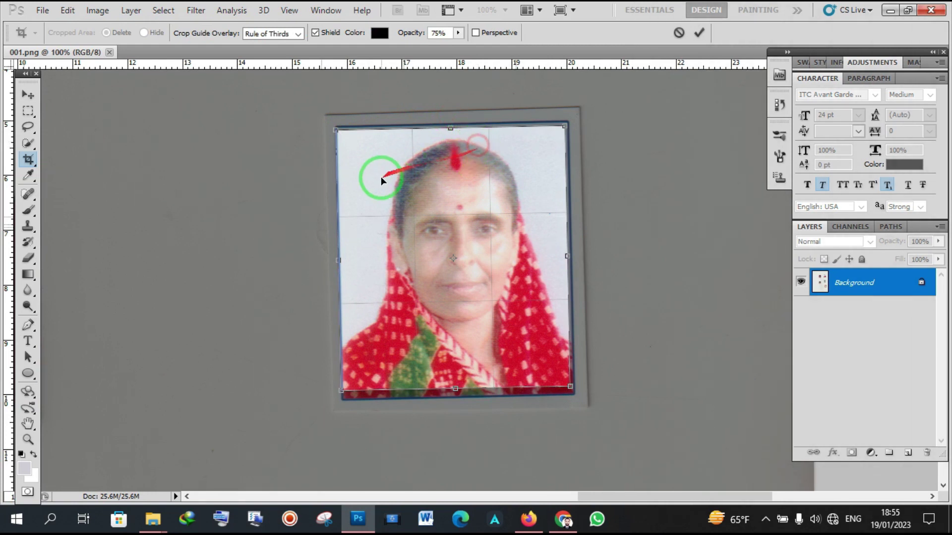
{"action": "left_click_drag", "start_coordinate": [337, 261], "coordinate": [342, 260]}
{"action": "left_click_drag", "start_coordinate": [570, 387], "coordinate": [571, 390]}
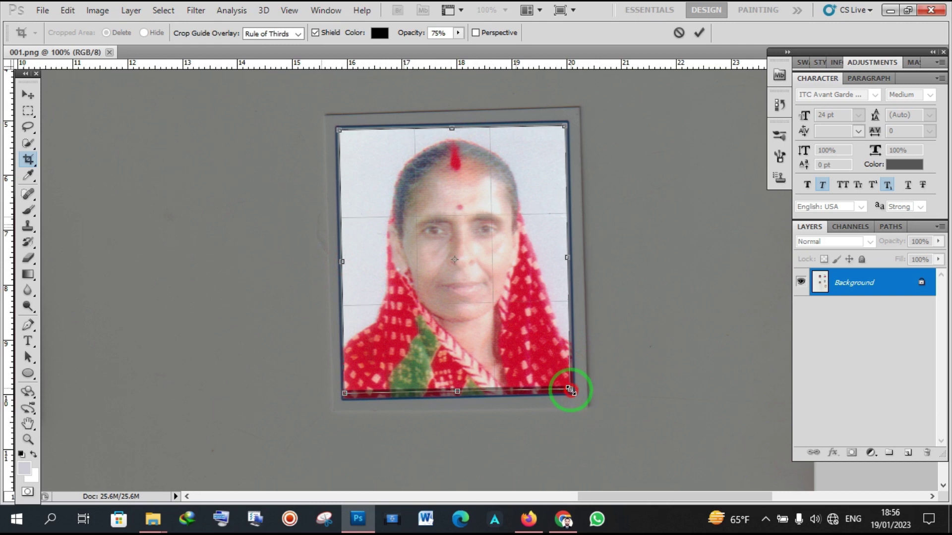
{"action": "double_click", "coordinate": [473, 247]}
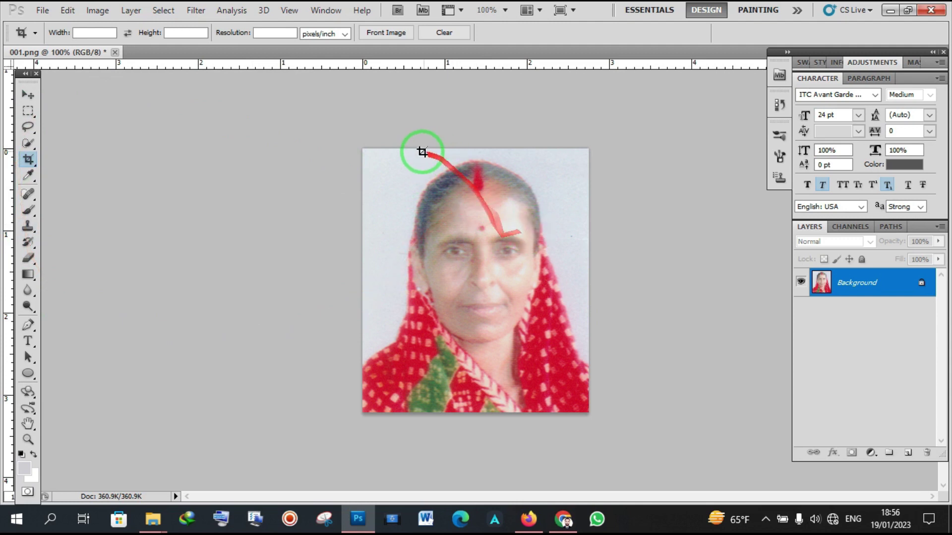
Deepen the shadows with Levels by raising the black input to 35
{"action": "left_click", "coordinate": [31, 94]}
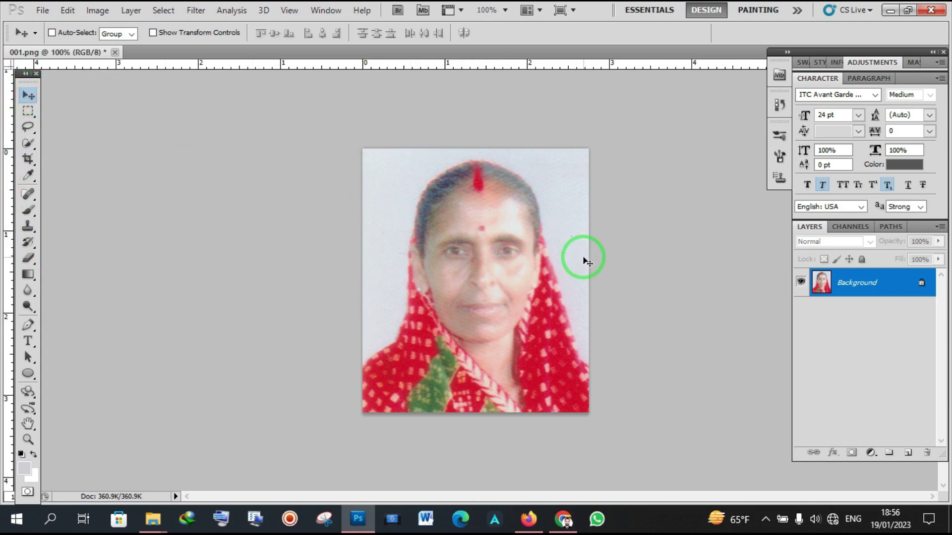
{"action": "key", "text": "ctrl+l"}
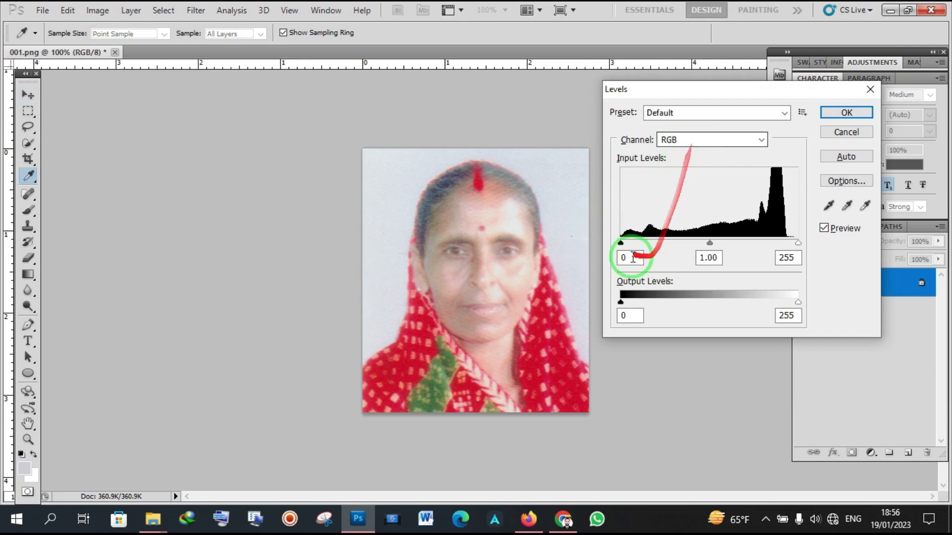
{"action": "mouse_move", "coordinate": [620, 243]}
{"action": "left_mouse_down"}
{"action": "mouse_move", "coordinate": [671, 244]}
{"action": "mouse_move", "coordinate": [615, 256]}
{"action": "mouse_move", "coordinate": [645, 252]}
{"action": "left_mouse_up"}
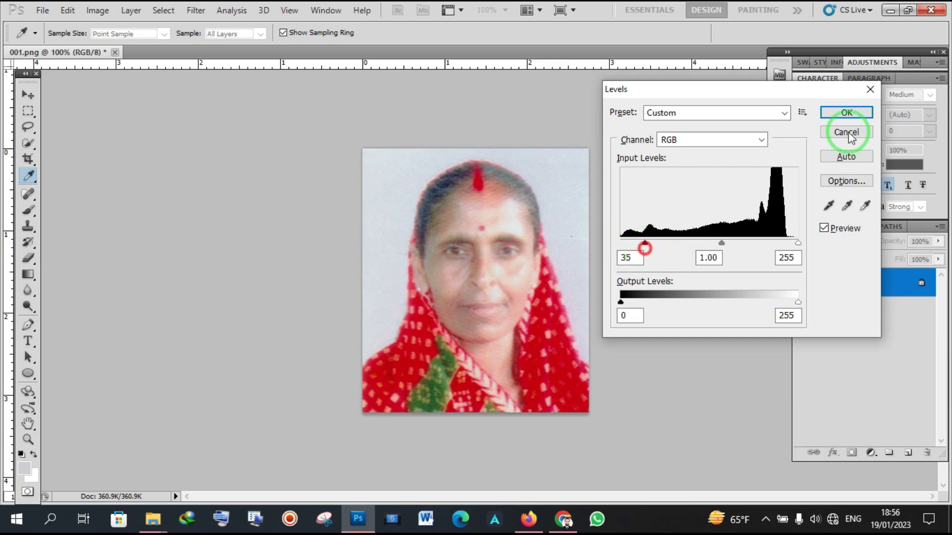
{"action": "left_click", "coordinate": [845, 112]}
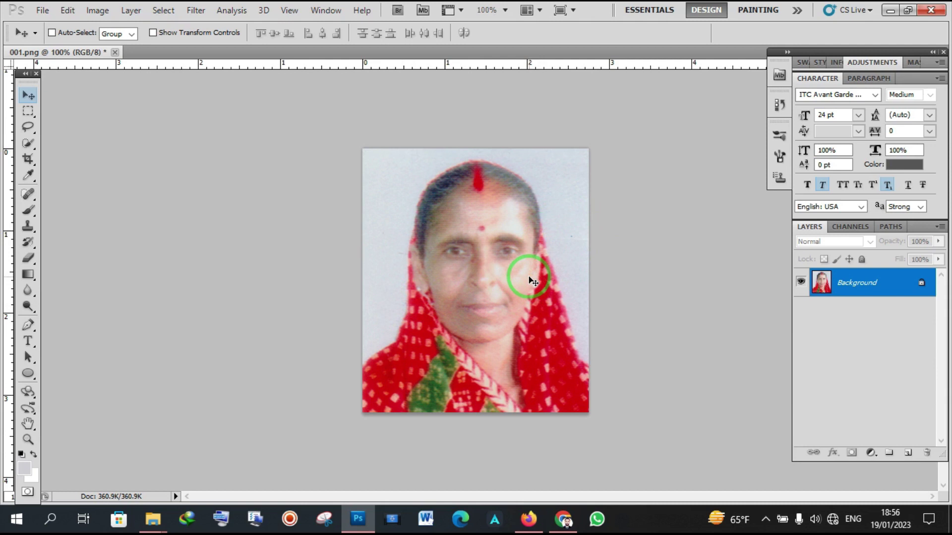
Brighten the midtones slightly by lifting the centre of the Curves line
{"action": "key", "text": "ctrl+m"}
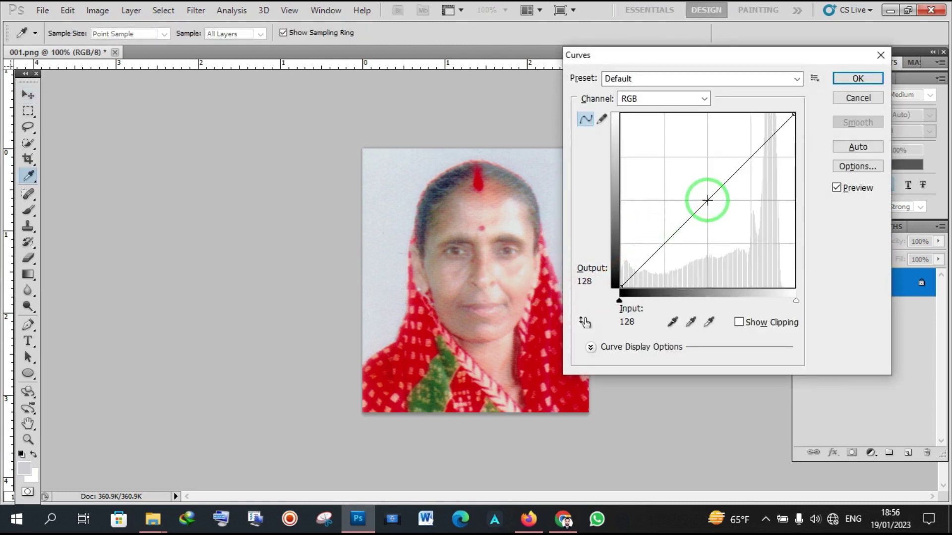
{"action": "left_click_drag", "start_coordinate": [707, 200], "coordinate": [701, 197]}
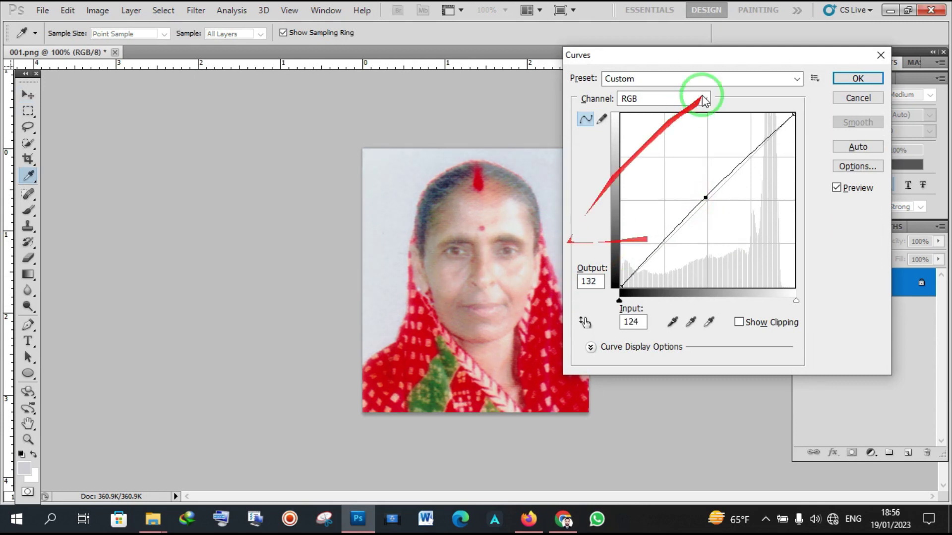
{"action": "left_click", "coordinate": [858, 78]}
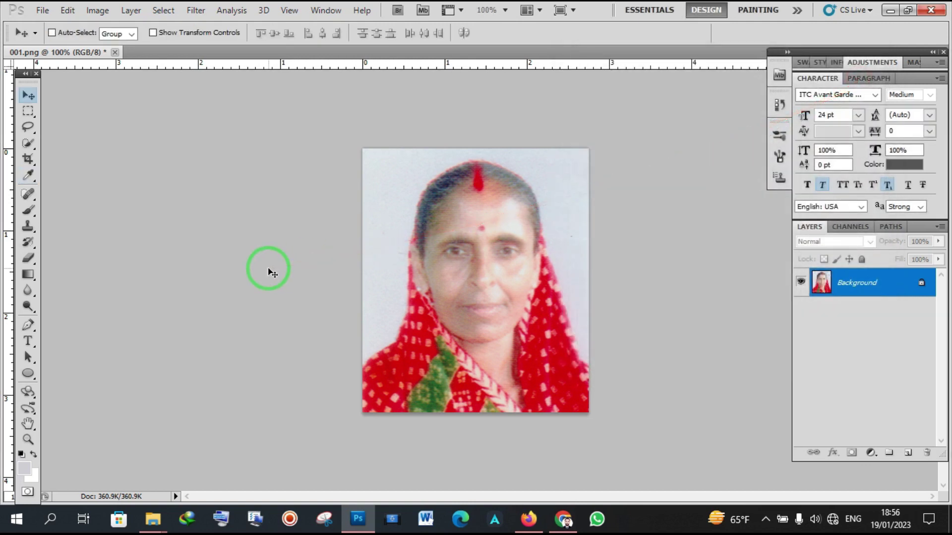
Adjust midtone Color Balance to cyan–red +1, shifted slightly toward magenta and blue
{"action": "key", "text": "ctrl+b"}
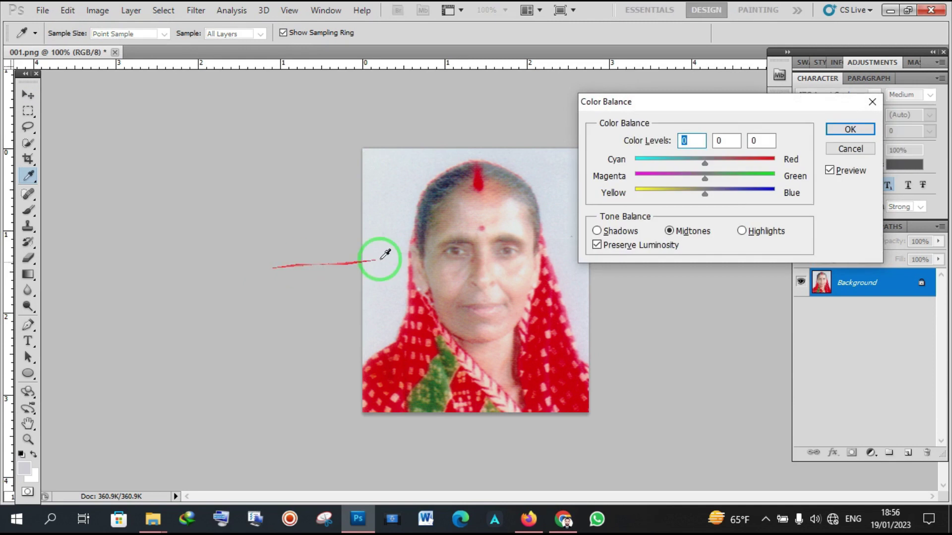
{"action": "left_click_drag", "start_coordinate": [707, 102], "coordinate": [728, 104]}
{"action": "mouse_move", "coordinate": [724, 169]}
{"action": "left_mouse_down"}
{"action": "mouse_move", "coordinate": [742, 169]}
{"action": "mouse_move", "coordinate": [708, 169]}
{"action": "mouse_move", "coordinate": [725, 173]}
{"action": "mouse_move", "coordinate": [724, 182]}
{"action": "left_mouse_up"}
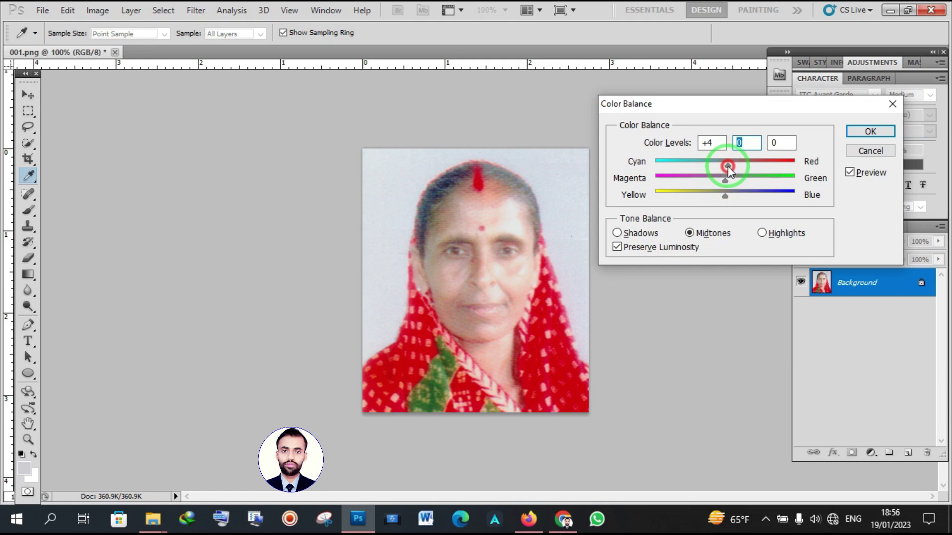
{"action": "left_click_drag", "start_coordinate": [729, 169], "coordinate": [725, 166]}
{"action": "left_click_drag", "start_coordinate": [725, 180], "coordinate": [723, 180]}
{"action": "left_click_drag", "start_coordinate": [725, 195], "coordinate": [729, 201]}
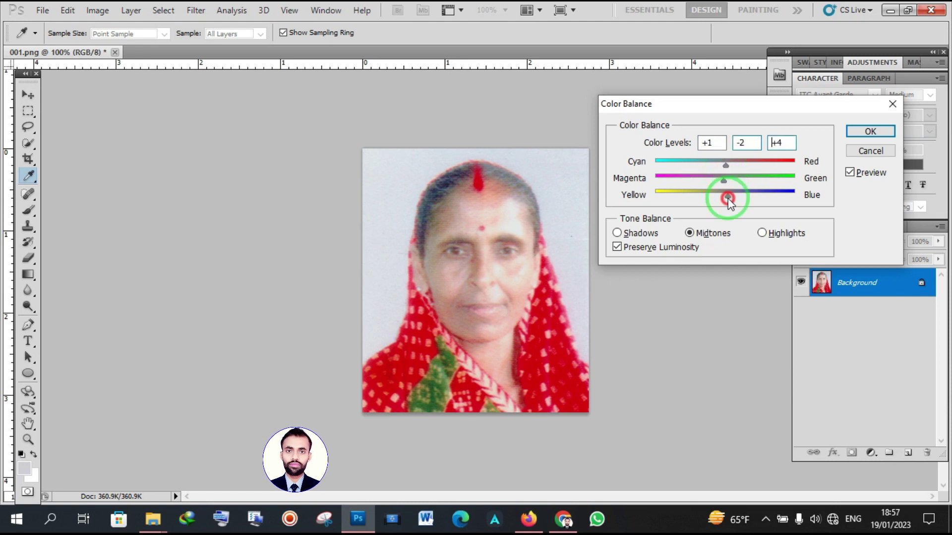
{"action": "left_click", "coordinate": [853, 132]}
{"action": "key", "text": "v"}
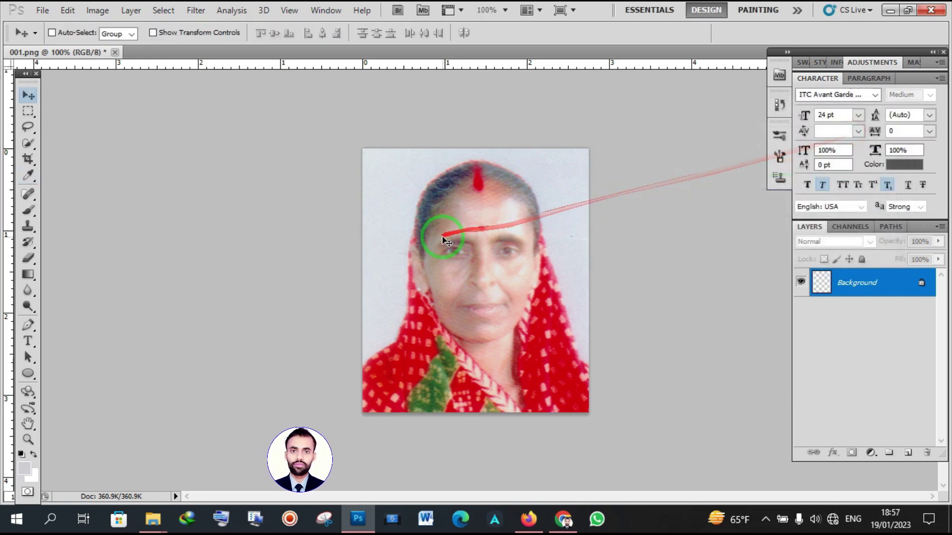
Apply Levels with black input 12, then zoom in on the eyes and back out
{"action": "key", "text": "ctrl+l"}
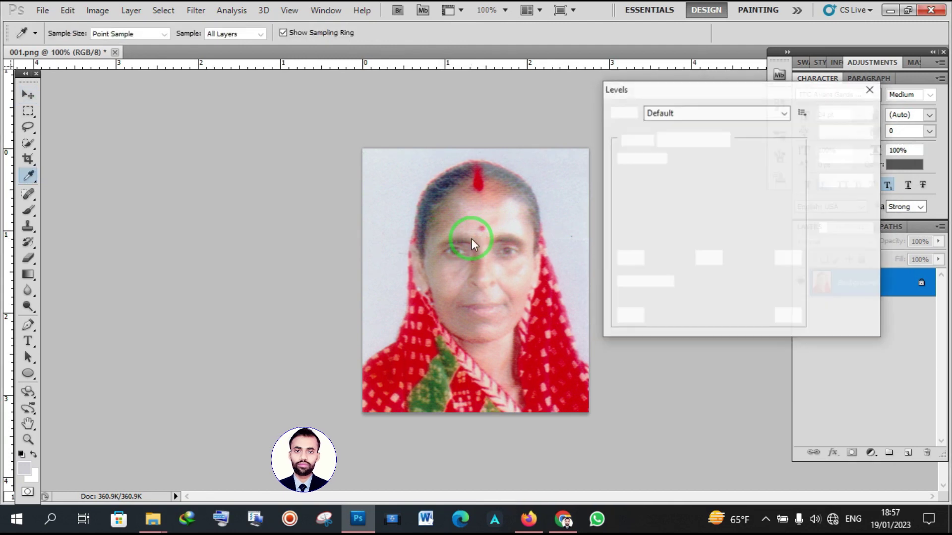
{"action": "mouse_move", "coordinate": [623, 243]}
{"action": "left_mouse_down"}
{"action": "mouse_move", "coordinate": [658, 244]}
{"action": "mouse_move", "coordinate": [535, 246]}
{"action": "left_mouse_up"}
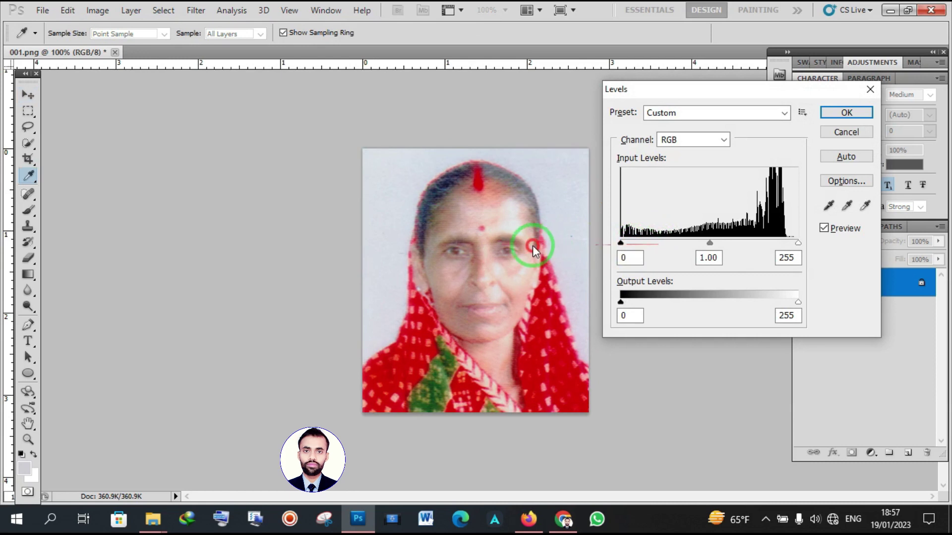
{"action": "mouse_move", "coordinate": [597, 253]}
{"action": "left_mouse_down"}
{"action": "mouse_move", "coordinate": [665, 244]}
{"action": "mouse_move", "coordinate": [603, 250]}
{"action": "mouse_move", "coordinate": [630, 253]}
{"action": "left_mouse_up"}
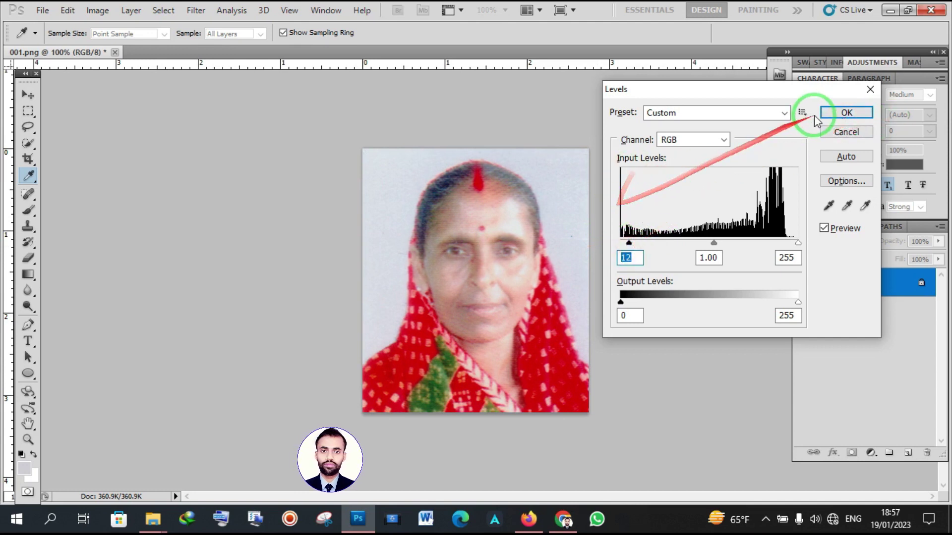
{"action": "left_click", "coordinate": [826, 113]}
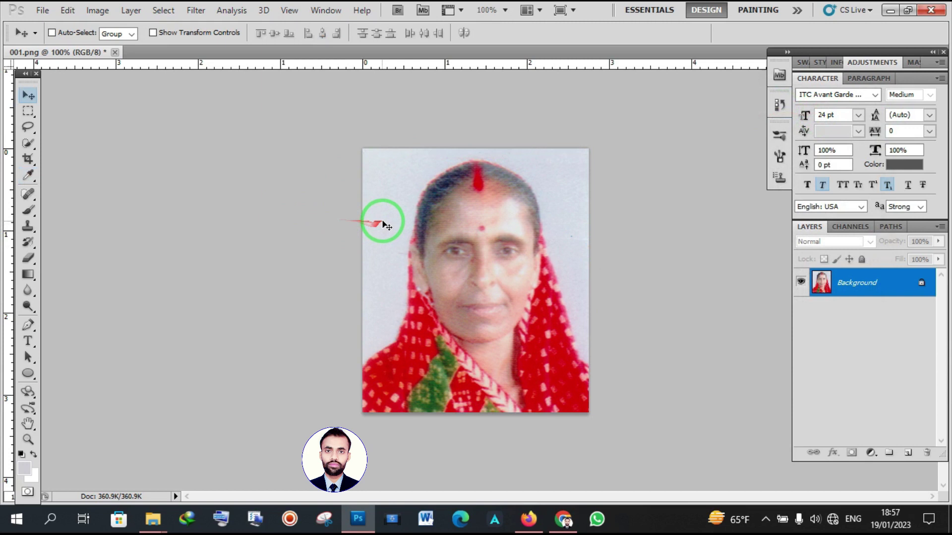
{"action": "left_click", "coordinate": [434, 237], "text": "ctrl"}
{"action": "left_click", "coordinate": [432, 236], "text": "ctrl"}
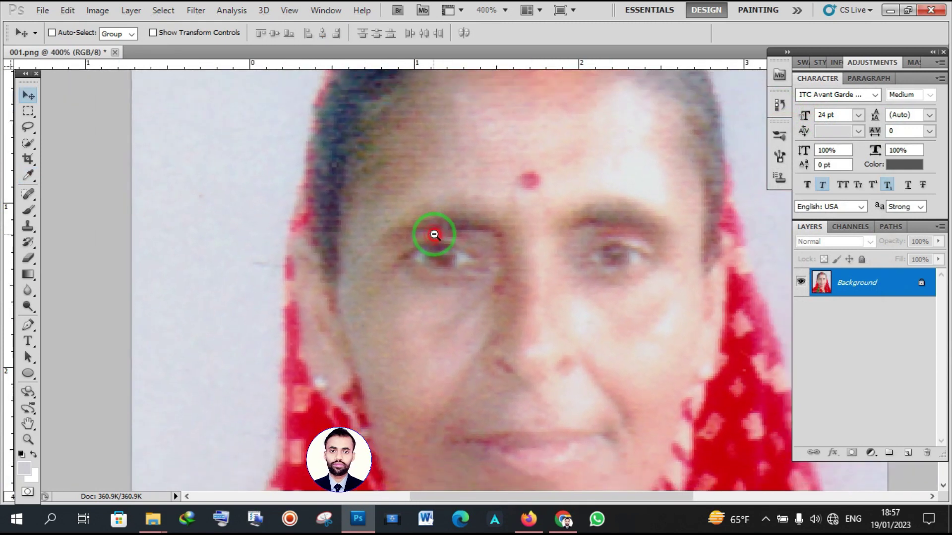
{"action": "left_click", "coordinate": [435, 235], "text": "ctrl+alt"}
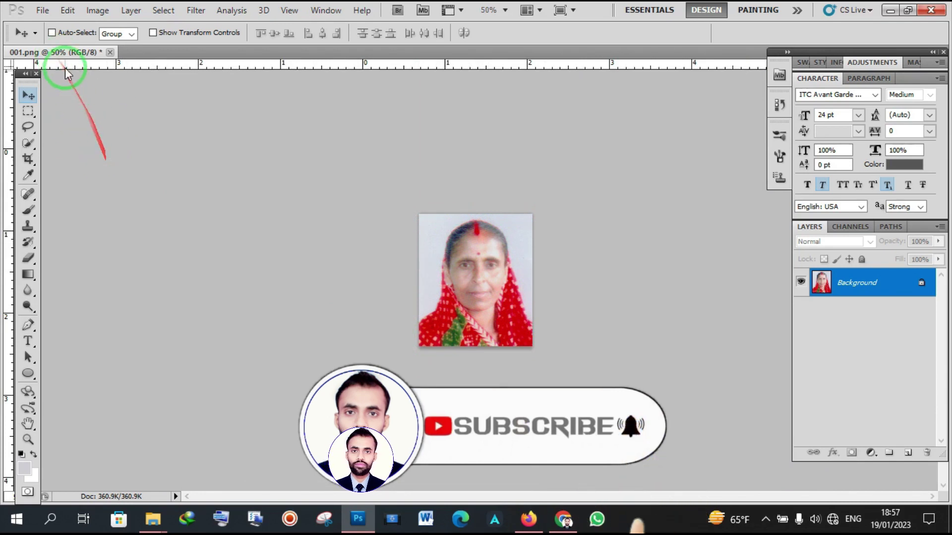
Create a new document from the Photo preset, Landscape 4 x 6 at 300 pixels/inch
{"action": "left_click", "coordinate": [48, 14]}
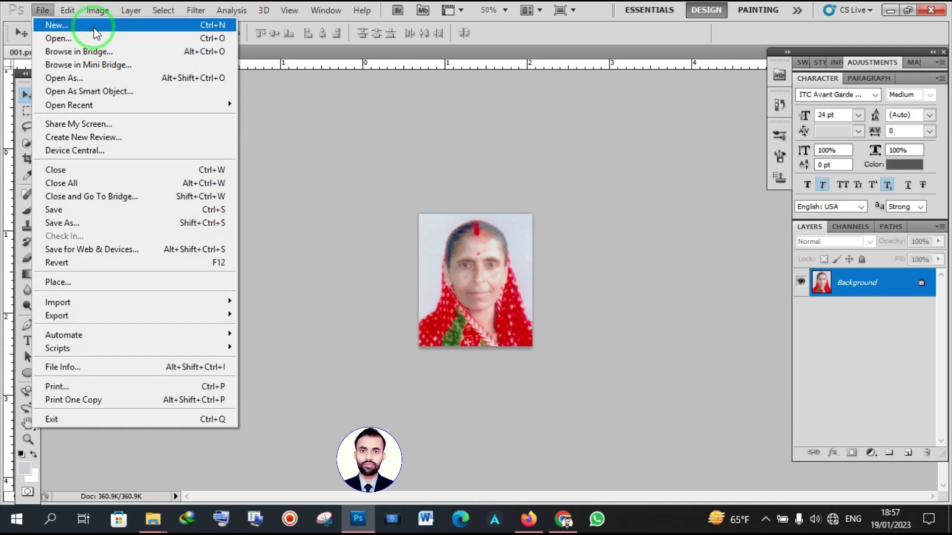
{"action": "left_click", "coordinate": [43, 11]}
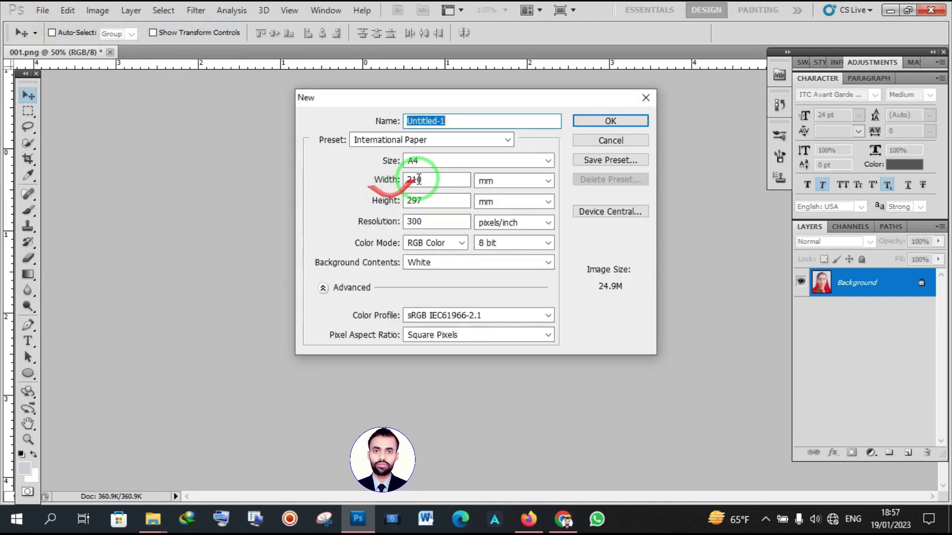
{"action": "left_click", "coordinate": [438, 141]}
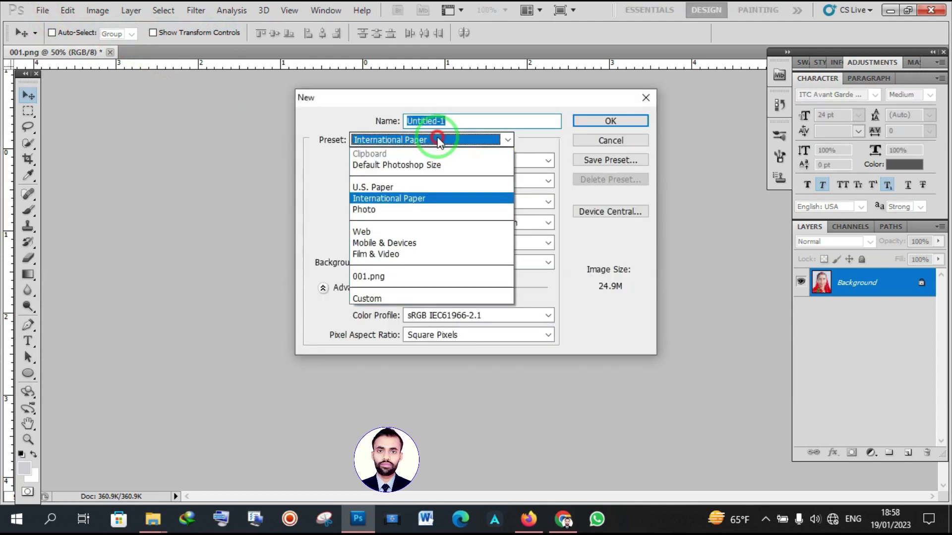
{"action": "left_click", "coordinate": [438, 140]}
{"action": "left_click", "coordinate": [438, 140]}
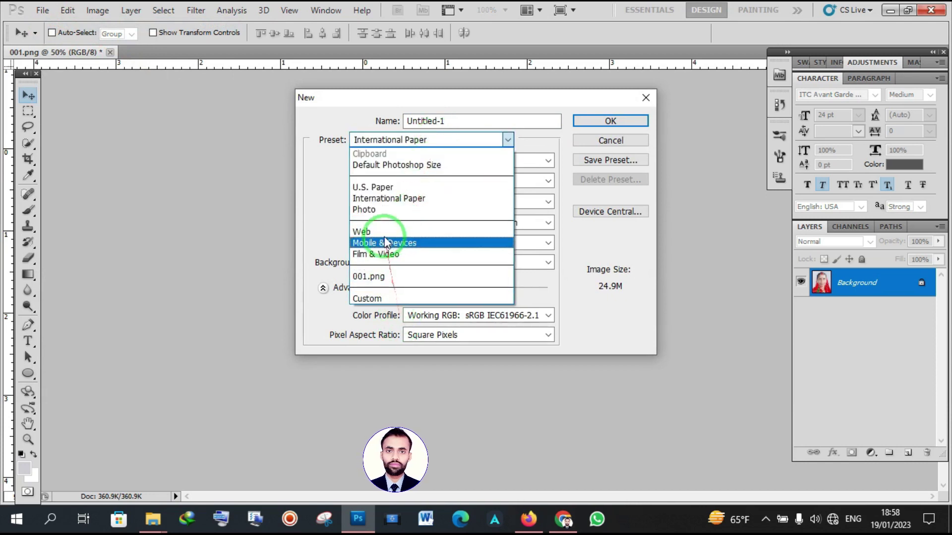
{"action": "left_click", "coordinate": [377, 211]}
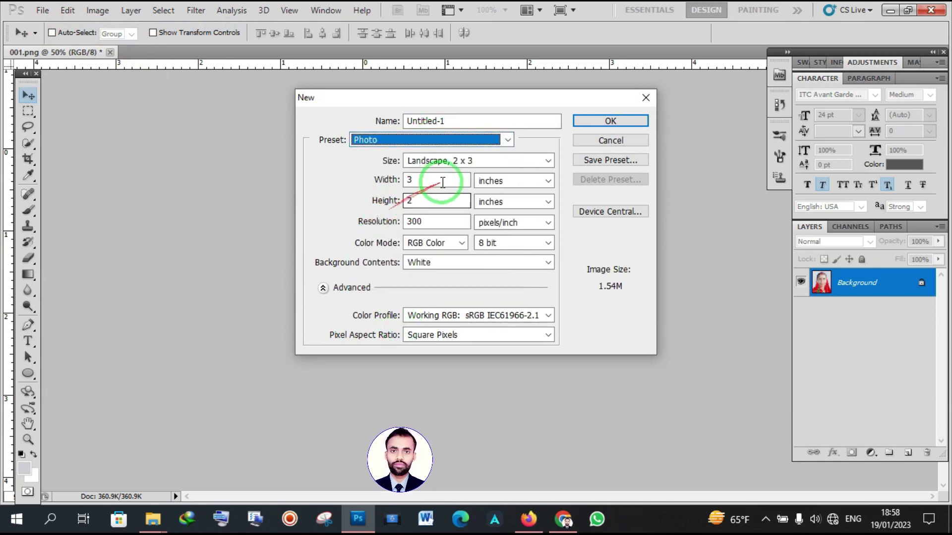
{"action": "left_click", "coordinate": [455, 161]}
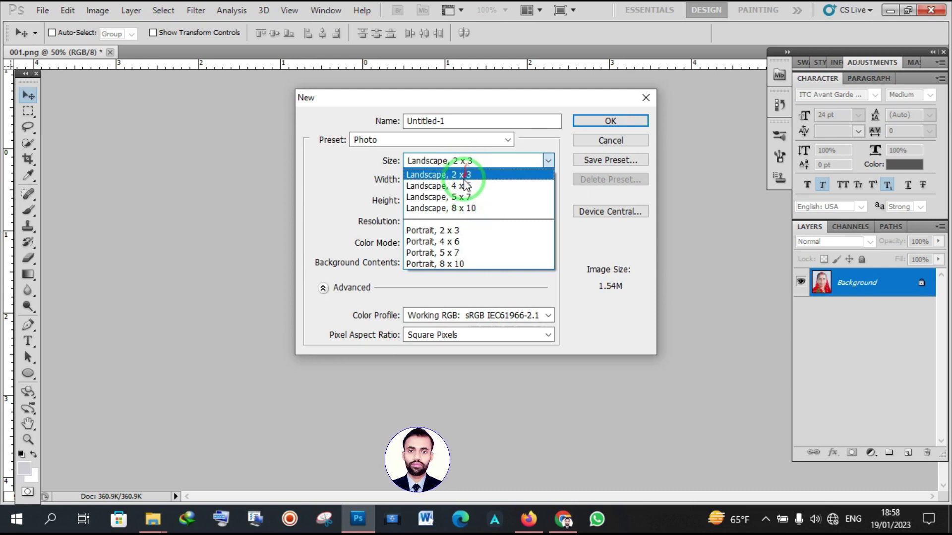
{"action": "left_click", "coordinate": [465, 186]}
{"action": "left_click", "coordinate": [592, 121]}
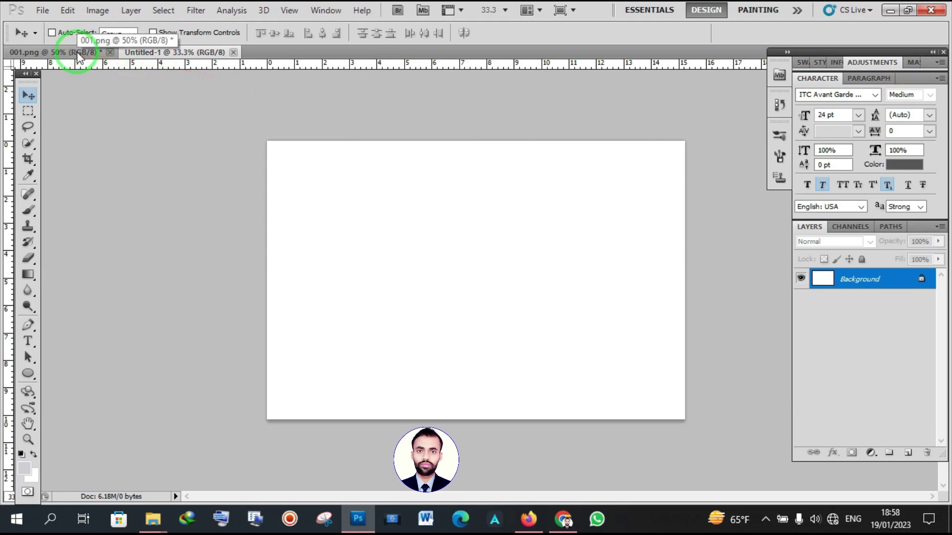
Float the 001.png window and try moving the photo, dismissing the locked-layer error
{"action": "mouse_move", "coordinate": [78, 56]}
{"action": "left_mouse_down"}
{"action": "mouse_move", "coordinate": [105, 196]}
{"action": "mouse_move", "coordinate": [190, 229]}
{"action": "left_mouse_up"}
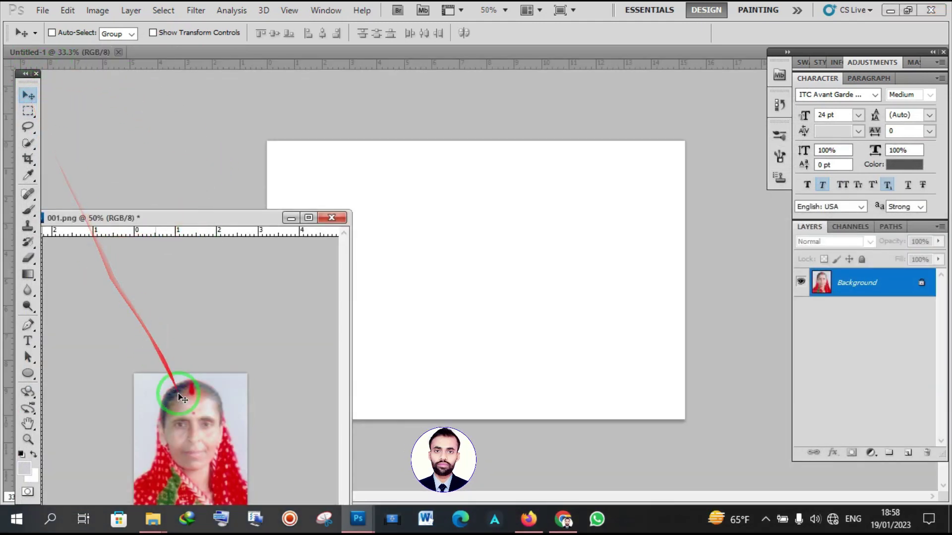
{"action": "left_click_drag", "start_coordinate": [180, 419], "coordinate": [181, 421]}
{"action": "mouse_move", "coordinate": [292, 376]}
{"action": "left_mouse_down"}
{"action": "mouse_move", "coordinate": [434, 226]}
{"action": "mouse_move", "coordinate": [212, 401]}
{"action": "left_mouse_up"}
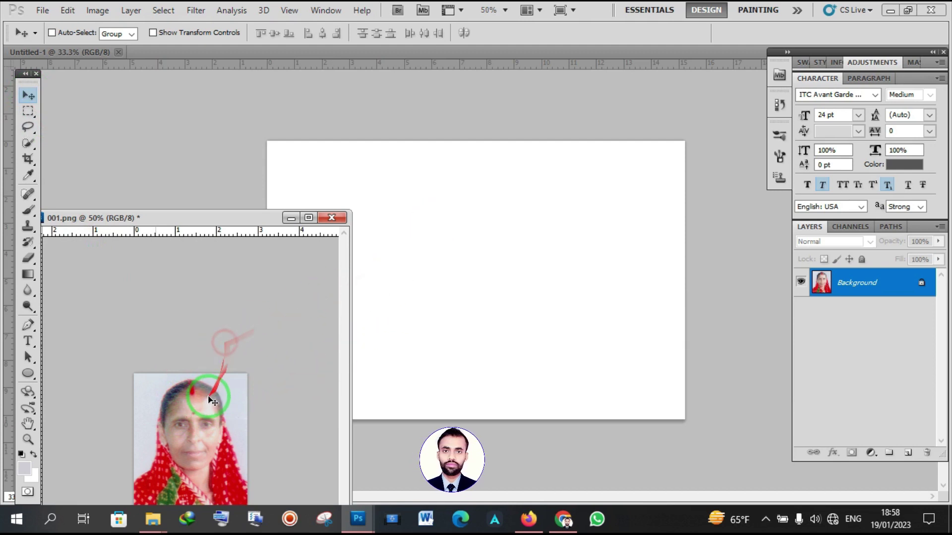
{"action": "mouse_move", "coordinate": [325, 335]}
{"action": "left_mouse_down"}
{"action": "mouse_move", "coordinate": [410, 229]}
{"action": "mouse_move", "coordinate": [227, 351]}
{"action": "mouse_move", "coordinate": [279, 323]}
{"action": "mouse_move", "coordinate": [374, 243]}
{"action": "mouse_move", "coordinate": [25, 94]}
{"action": "left_mouse_up"}
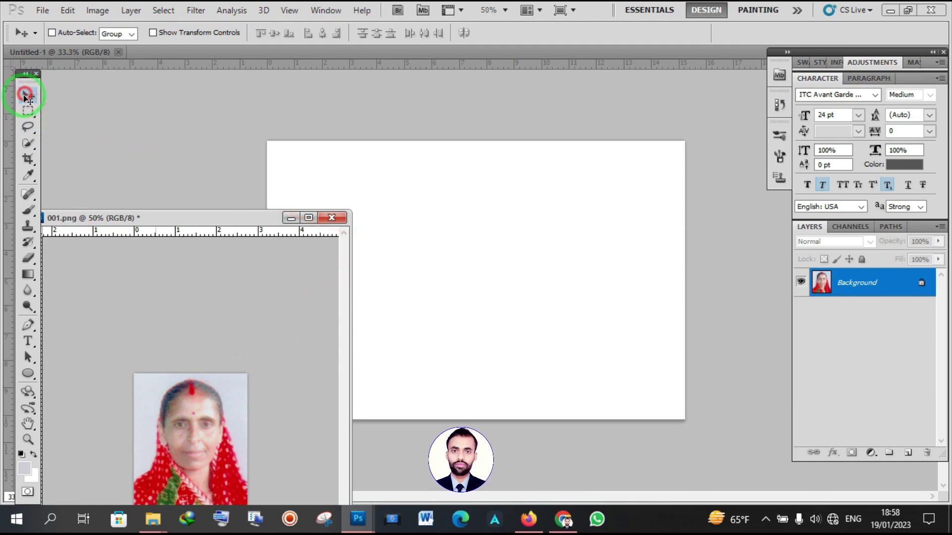
{"action": "left_click", "coordinate": [27, 127]}
{"action": "left_click", "coordinate": [485, 201]}
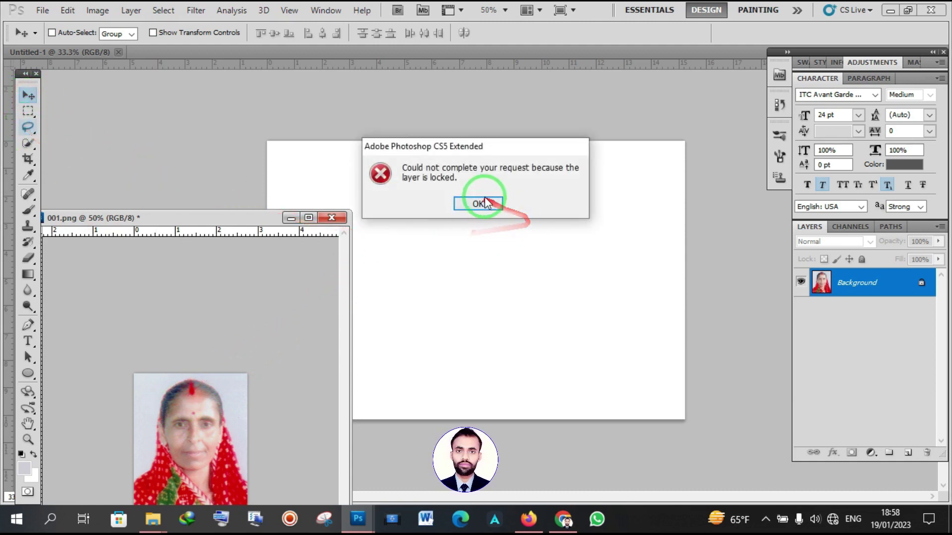
Unlock the Background as Layer 0 and drop the photo onto the middle of Untitled-1
{"action": "double_click", "coordinate": [913, 277]}
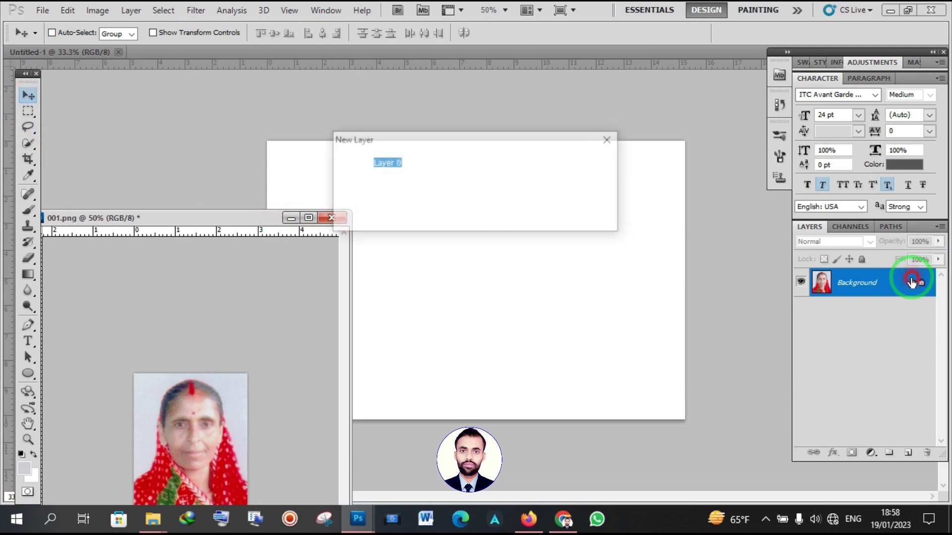
{"action": "left_click", "coordinate": [587, 162]}
{"action": "mouse_move", "coordinate": [916, 290]}
{"action": "left_mouse_down"}
{"action": "mouse_move", "coordinate": [115, 405]}
{"action": "mouse_move", "coordinate": [82, 166]}
{"action": "left_mouse_up"}
{"action": "left_click_drag", "start_coordinate": [196, 415], "coordinate": [394, 263]}
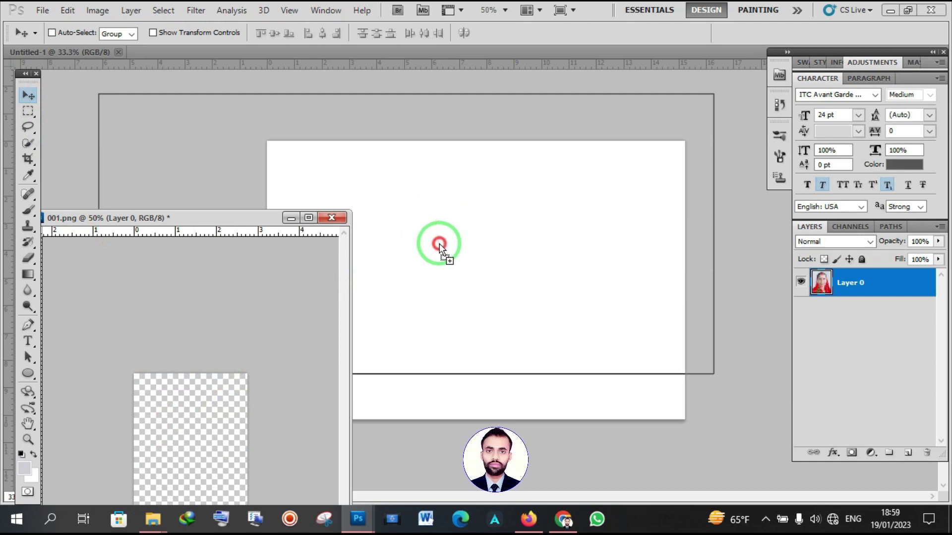
{"action": "left_click_drag", "start_coordinate": [440, 243], "coordinate": [439, 243]}
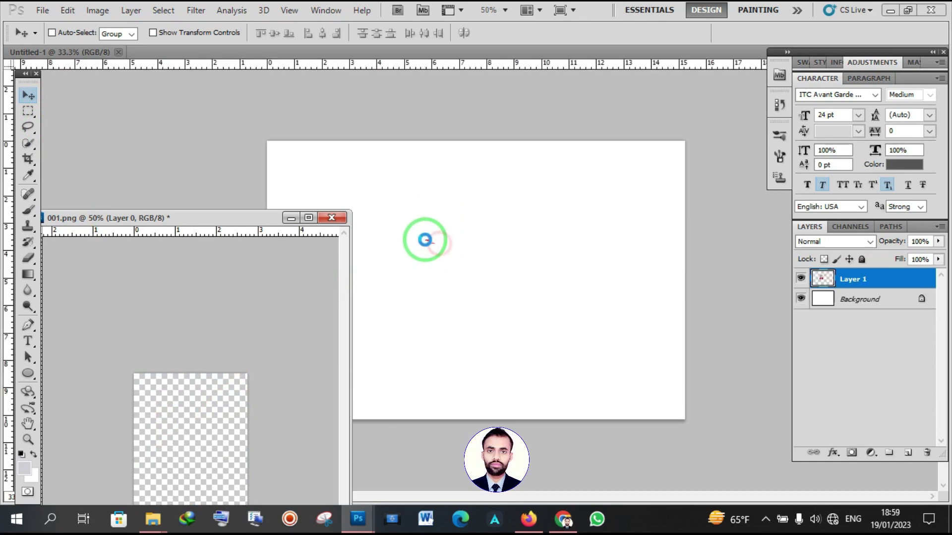
Minimize the 001.png window and move Layer 1 to the sheet's top-left corner
{"action": "left_click", "coordinate": [291, 218]}
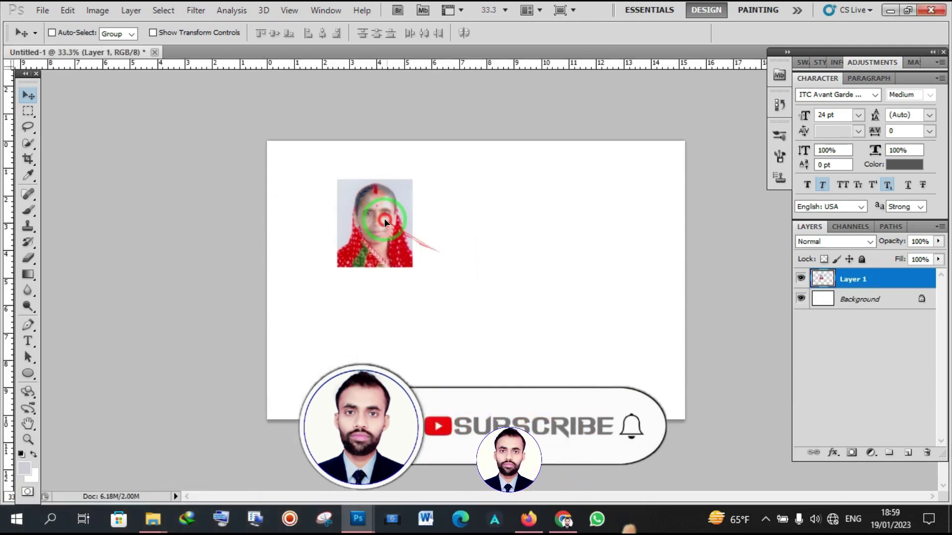
{"action": "left_click_drag", "start_coordinate": [452, 259], "coordinate": [327, 194]}
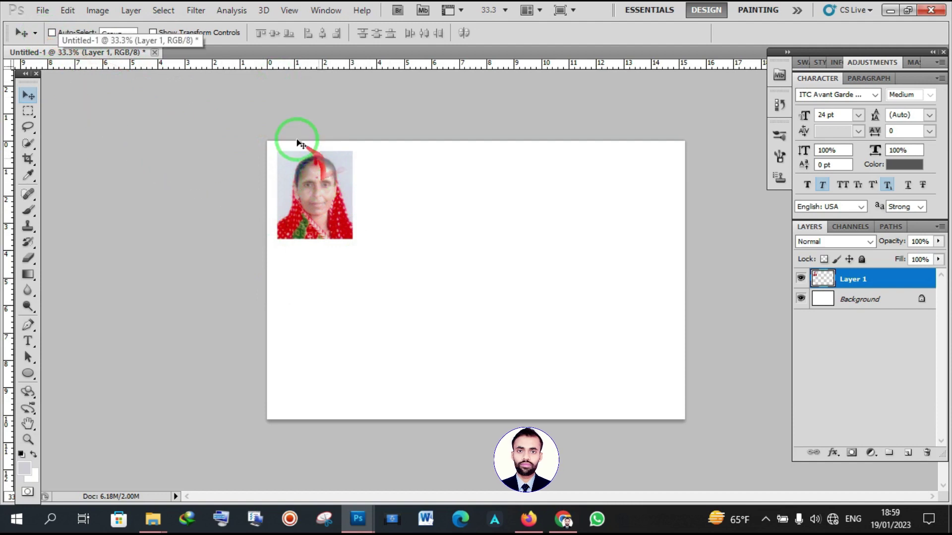
{"action": "left_click", "coordinate": [68, 11]}
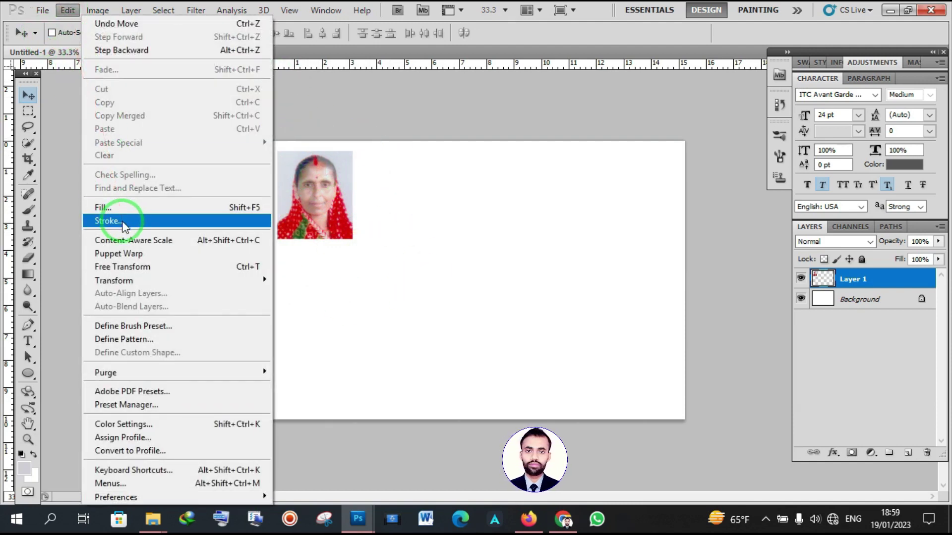
Stroke the photo with a 3 px black border, location Center
{"action": "left_click", "coordinate": [107, 221]}
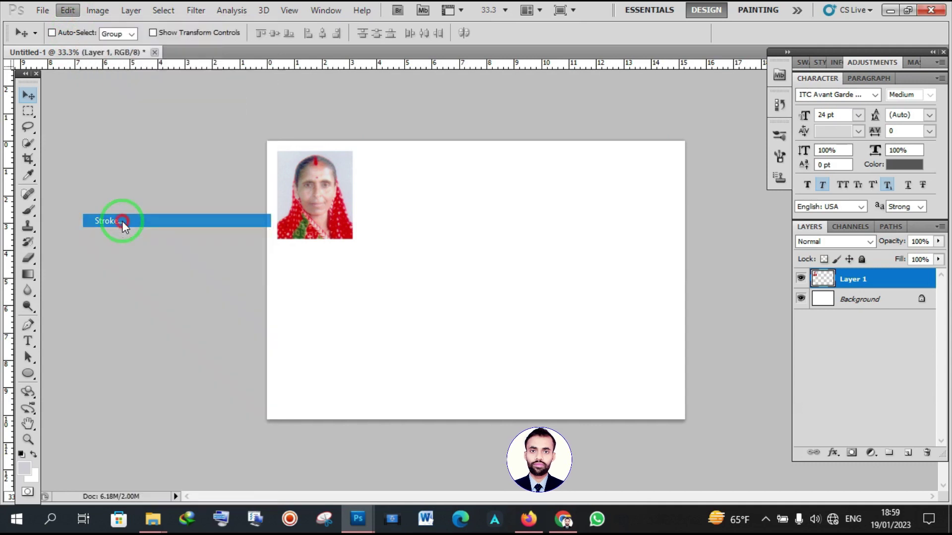
{"action": "left_click", "coordinate": [431, 170]}
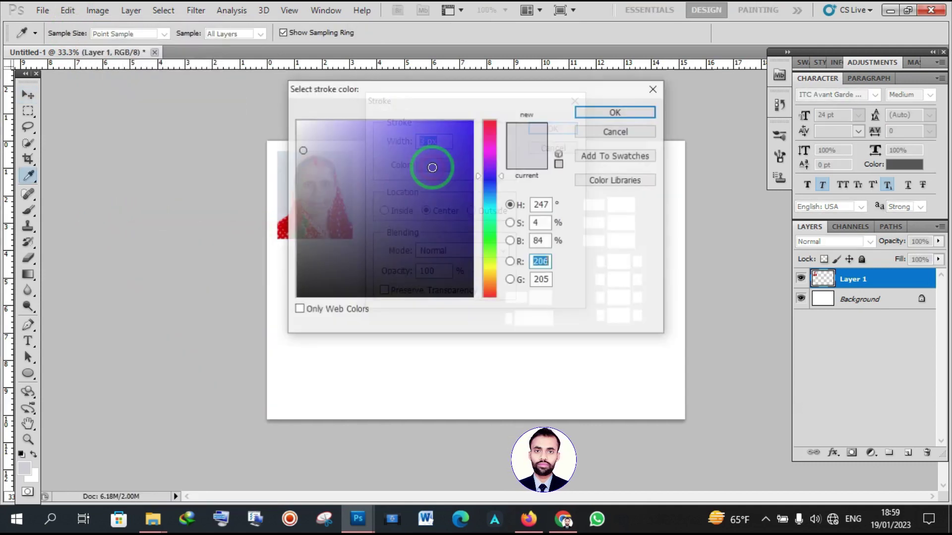
{"action": "left_click_drag", "start_coordinate": [378, 244], "coordinate": [237, 343]}
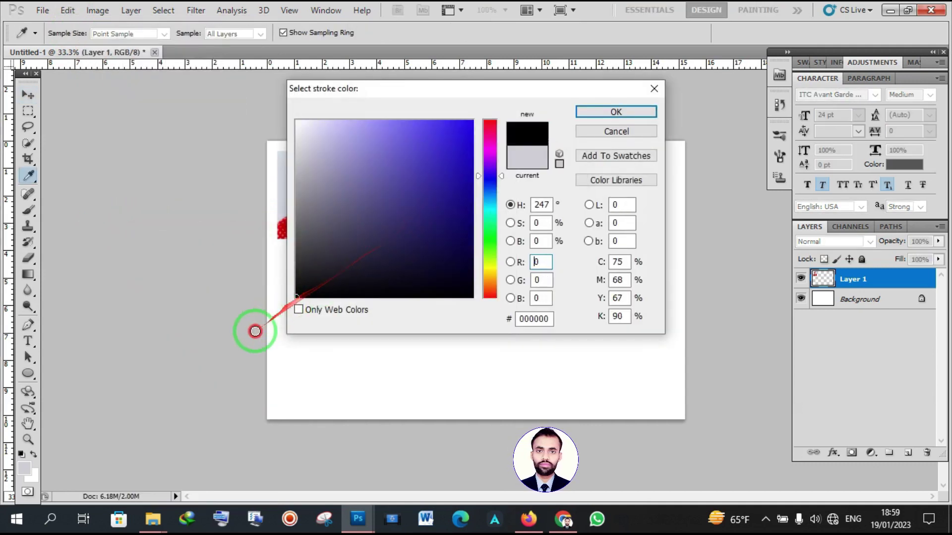
{"action": "left_click", "coordinate": [615, 114]}
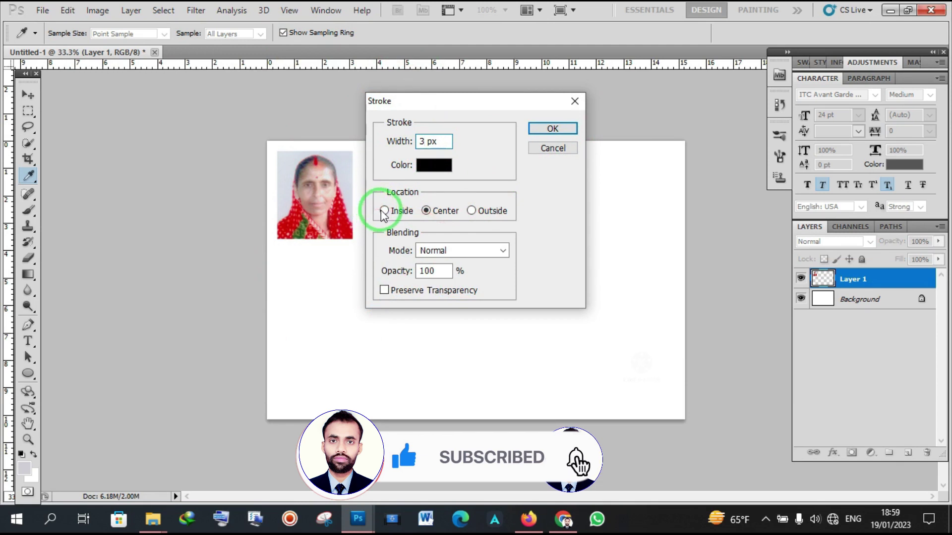
{"action": "left_click", "coordinate": [433, 213]}
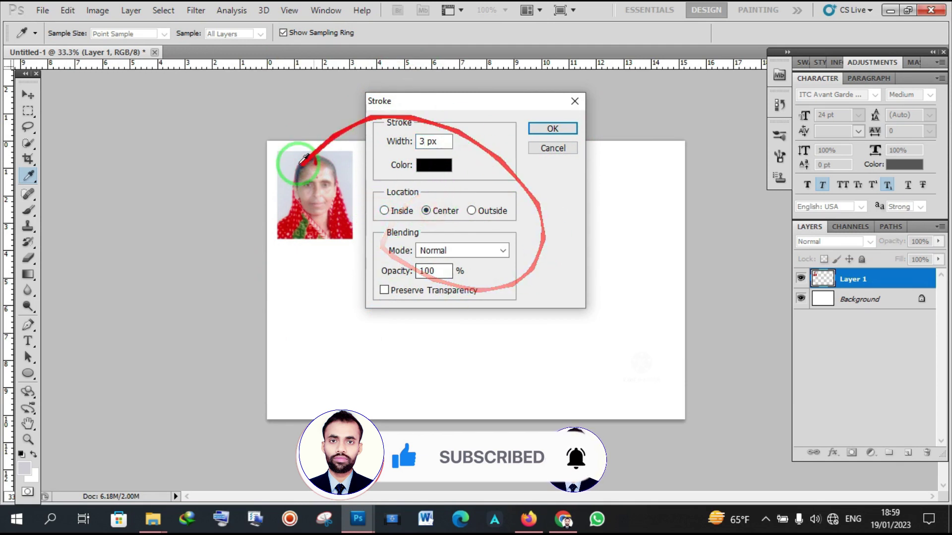
{"action": "left_click", "coordinate": [552, 129]}
{"action": "key", "text": "v"}
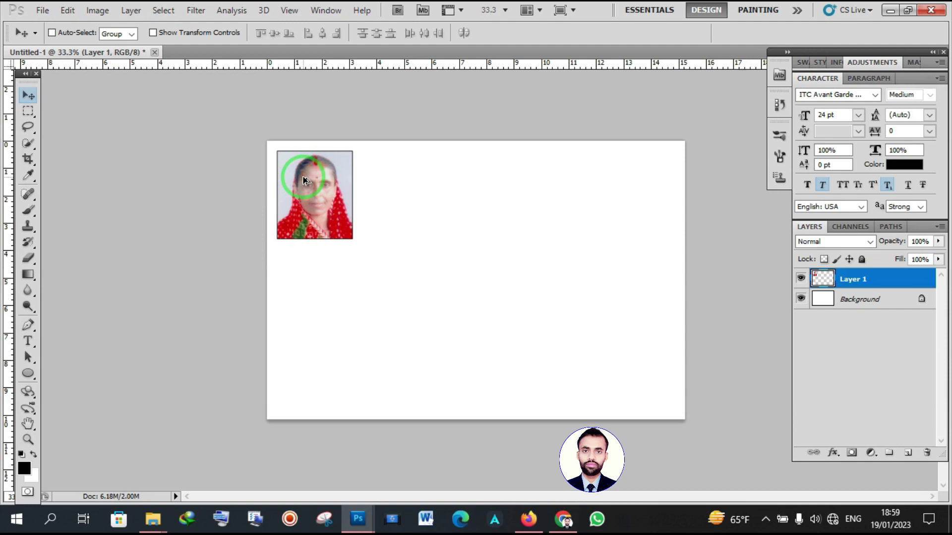
Alt-drag copies of the photo into a row of four, then duplicate the row below
{"action": "left_click_drag", "start_coordinate": [303, 177], "coordinate": [579, 197]}
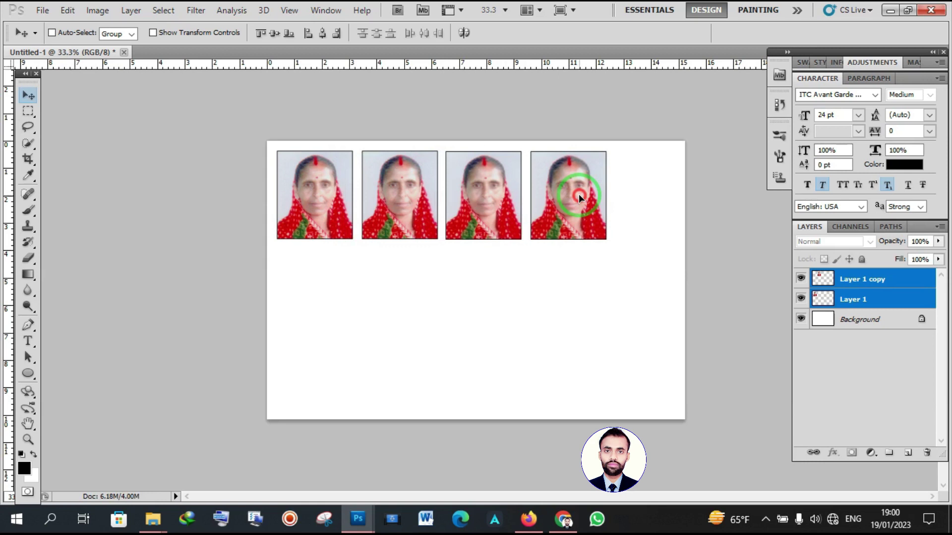
{"action": "left_click_drag", "start_coordinate": [579, 194], "coordinate": [579, 194]}
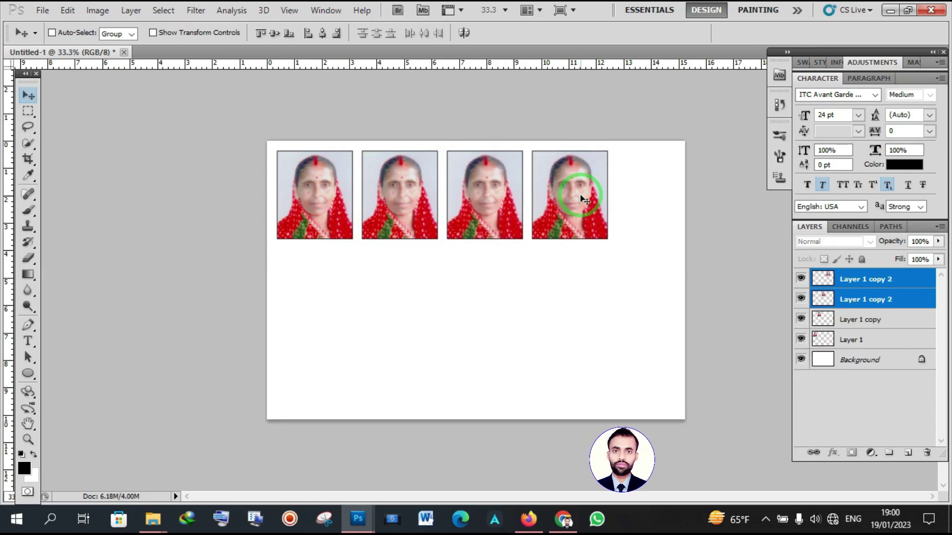
{"action": "left_click", "coordinate": [875, 325], "text": "shift"}
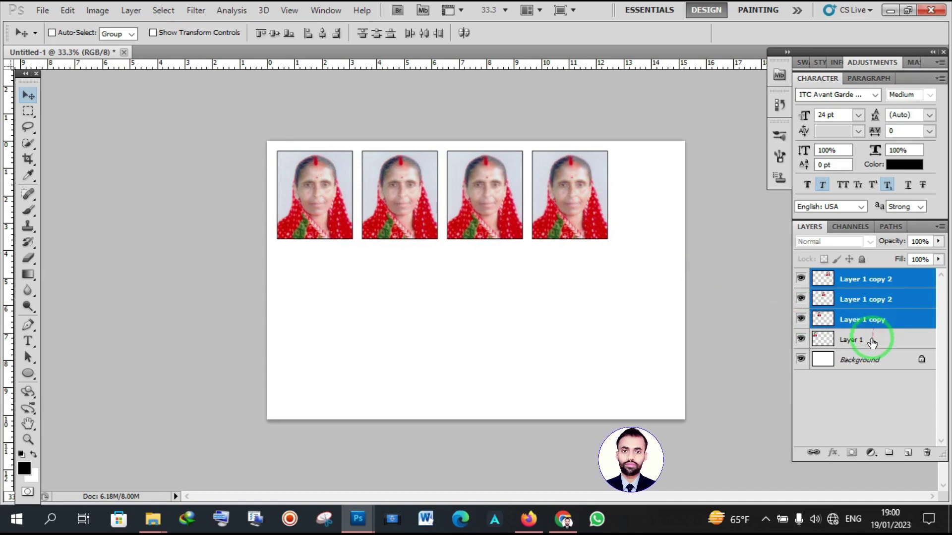
{"action": "left_click", "coordinate": [871, 342], "text": "shift"}
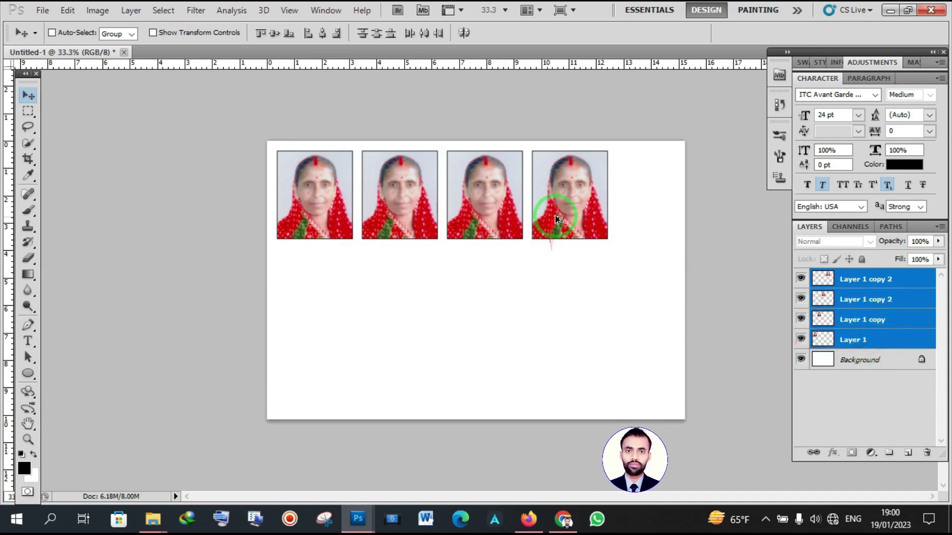
{"action": "left_click_drag", "start_coordinate": [557, 217], "coordinate": [557, 310]}
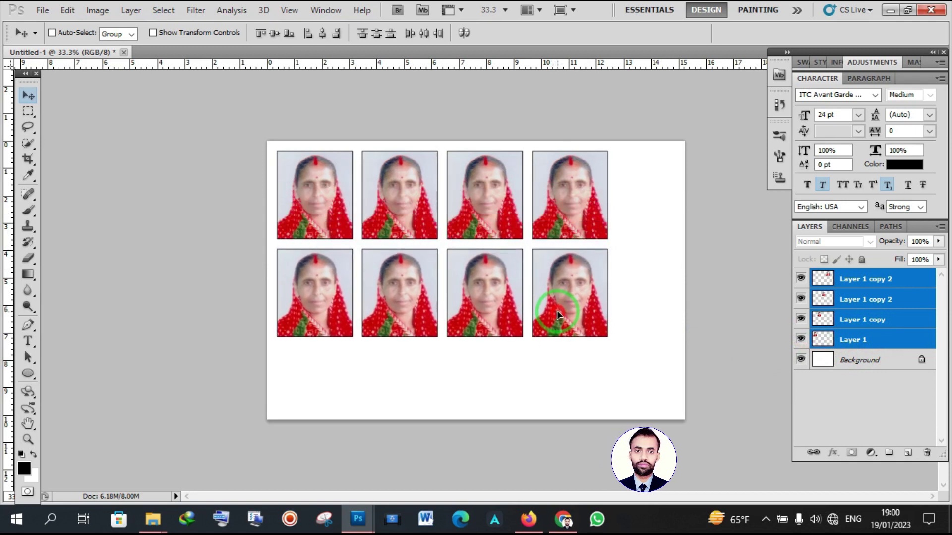
{"action": "left_click_drag", "start_coordinate": [558, 310], "coordinate": [556, 311]}
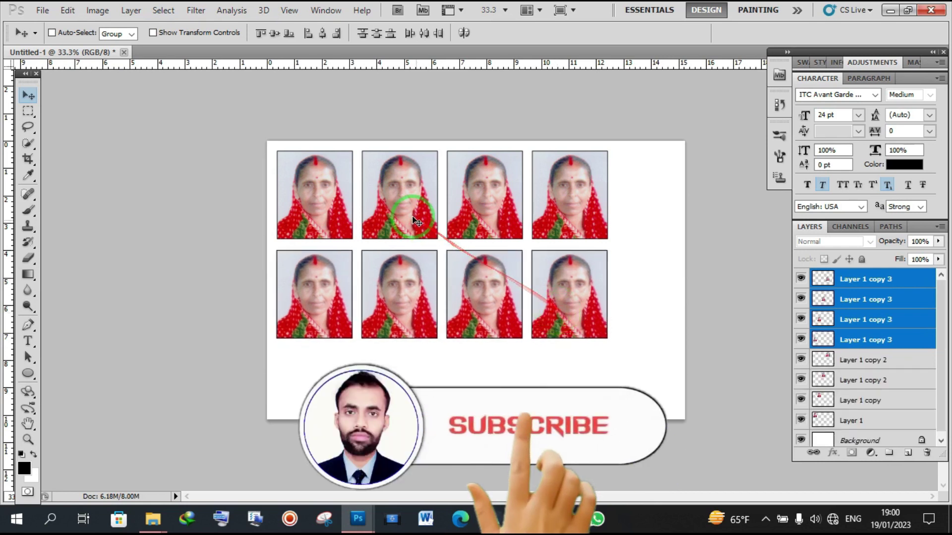
Select all eight photo layers and centre the grid on the page
{"action": "left_click", "coordinate": [851, 360], "text": "ctrl"}
{"action": "left_click", "coordinate": [852, 381], "text": "ctrl"}
{"action": "left_click", "coordinate": [854, 400], "text": "ctrl"}
{"action": "left_click", "coordinate": [856, 420], "text": "ctrl"}
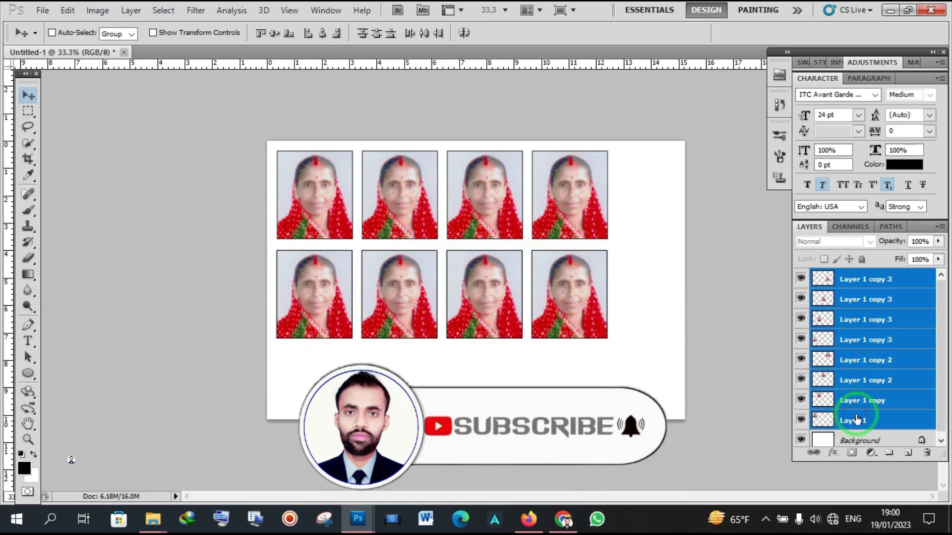
{"action": "left_click_drag", "start_coordinate": [500, 203], "coordinate": [535, 241]}
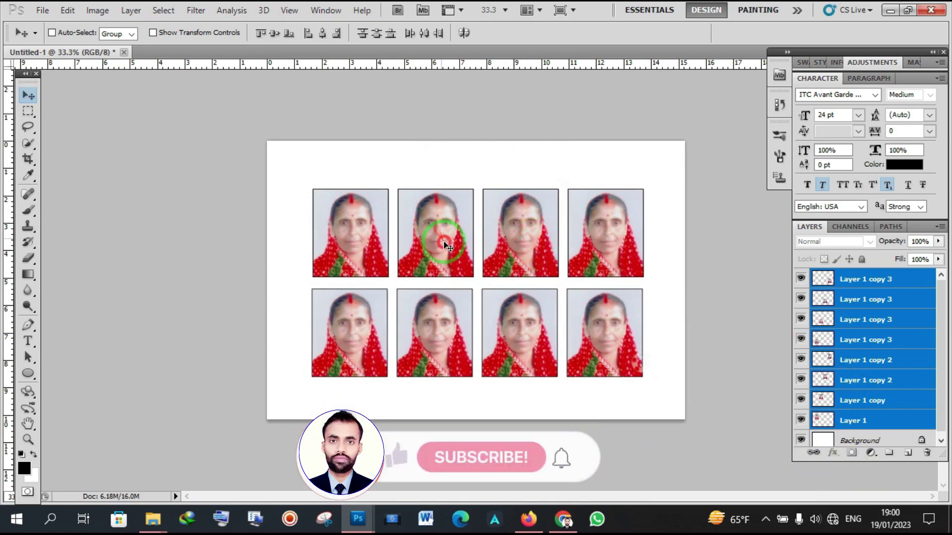
{"action": "left_click_drag", "start_coordinate": [444, 241], "coordinate": [439, 238]}
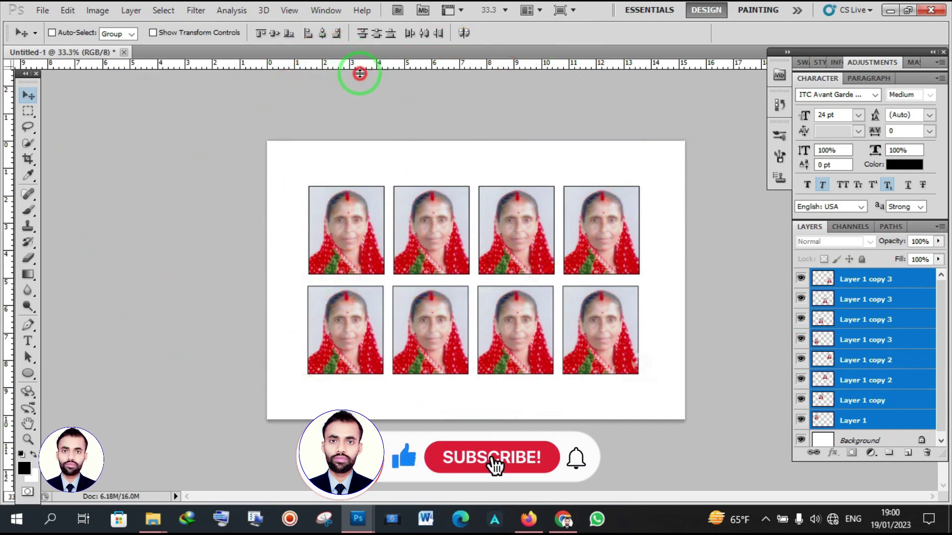
Place ruler guides on the grid's top, left, right and bottom edges, checking them zoomed in
{"action": "left_click_drag", "start_coordinate": [359, 73], "coordinate": [361, 186]}
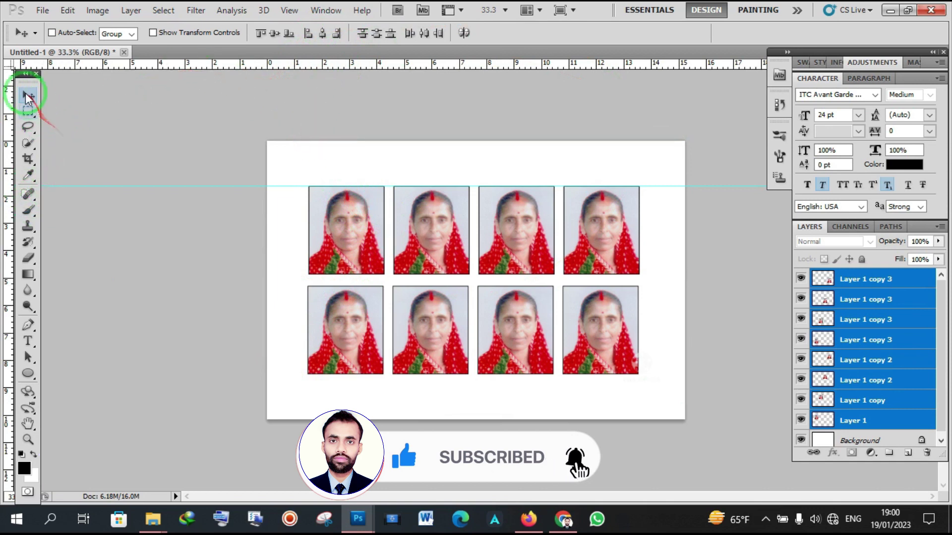
{"action": "left_click_drag", "start_coordinate": [86, 173], "coordinate": [307, 224]}
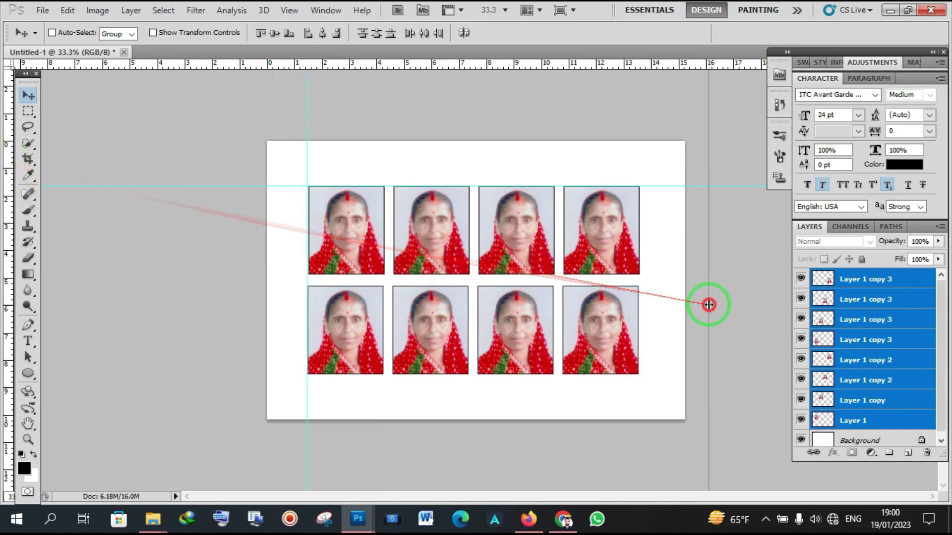
{"action": "left_click_drag", "start_coordinate": [119, 192], "coordinate": [637, 326]}
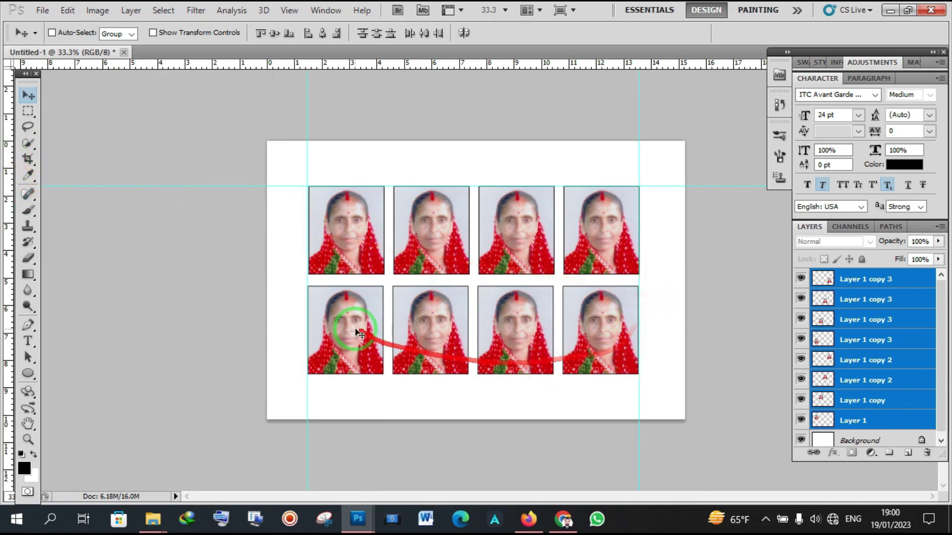
{"action": "left_click_drag", "start_coordinate": [446, 64], "coordinate": [436, 374]}
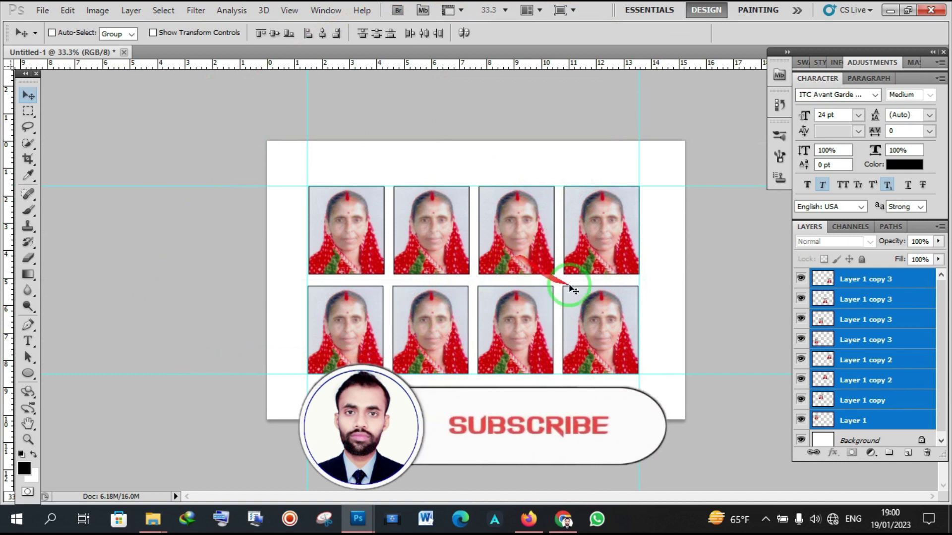
{"action": "scroll", "coordinate": [477, 238], "scroll_direction": "up", "scroll_amount": 3}
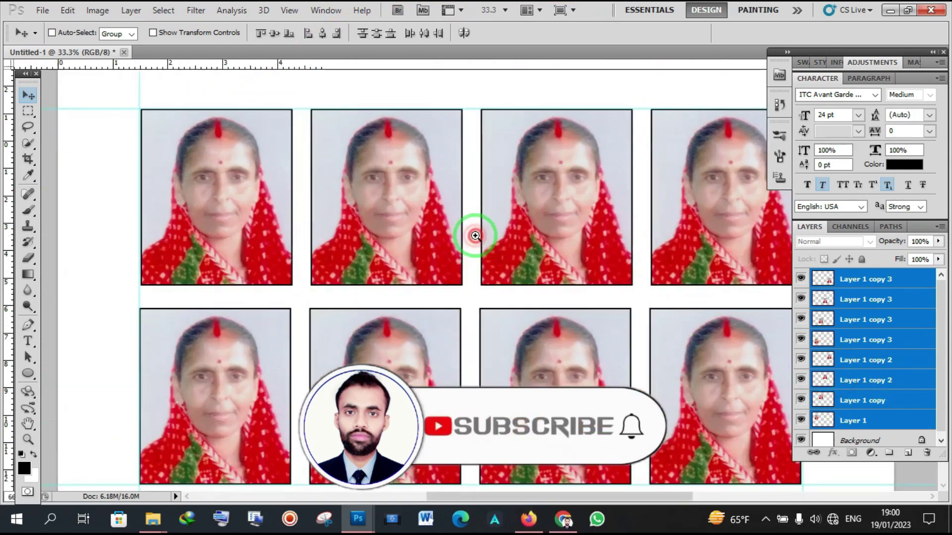
{"action": "scroll", "coordinate": [476, 237], "scroll_direction": "down", "scroll_amount": 1}
{"action": "scroll", "coordinate": [476, 237], "scroll_direction": "down", "scroll_amount": 2}
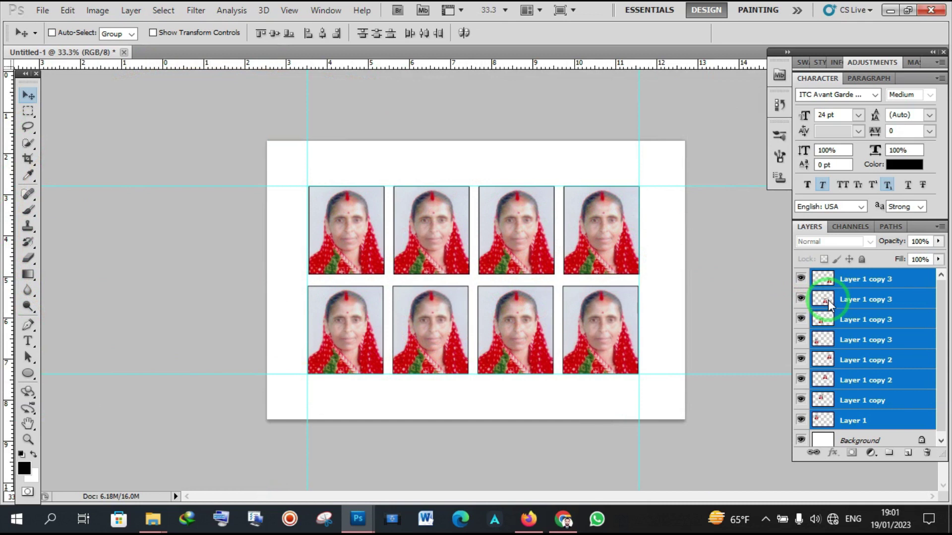
Flatten the eight selected photo layers into one Background layer with Flatten Image
{"action": "right_click", "coordinate": [857, 307]}
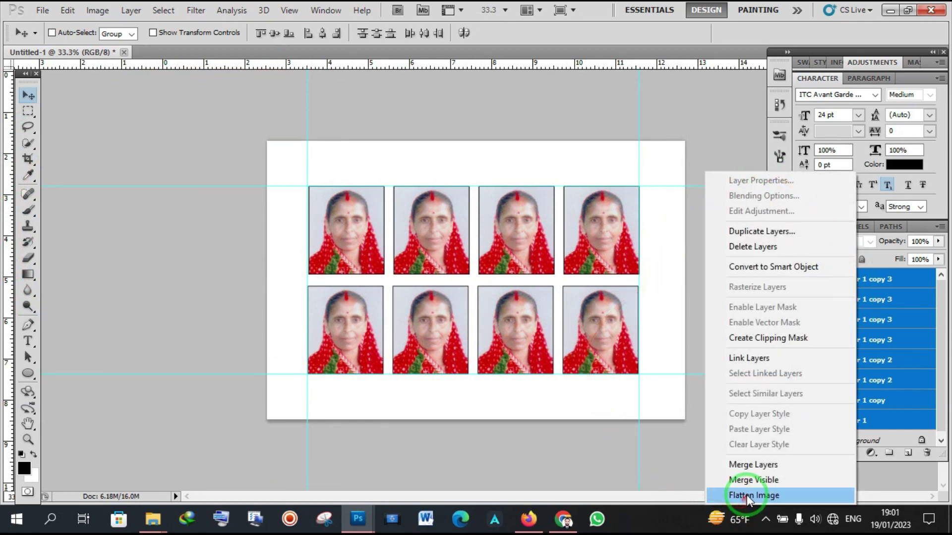
{"action": "left_click", "coordinate": [907, 348]}
{"action": "right_click", "coordinate": [855, 329]}
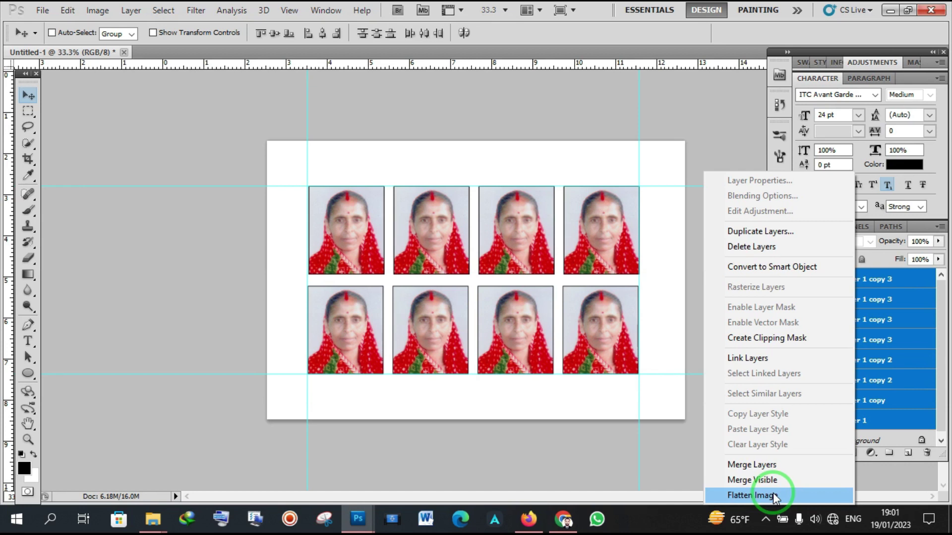
{"action": "left_click", "coordinate": [774, 498]}
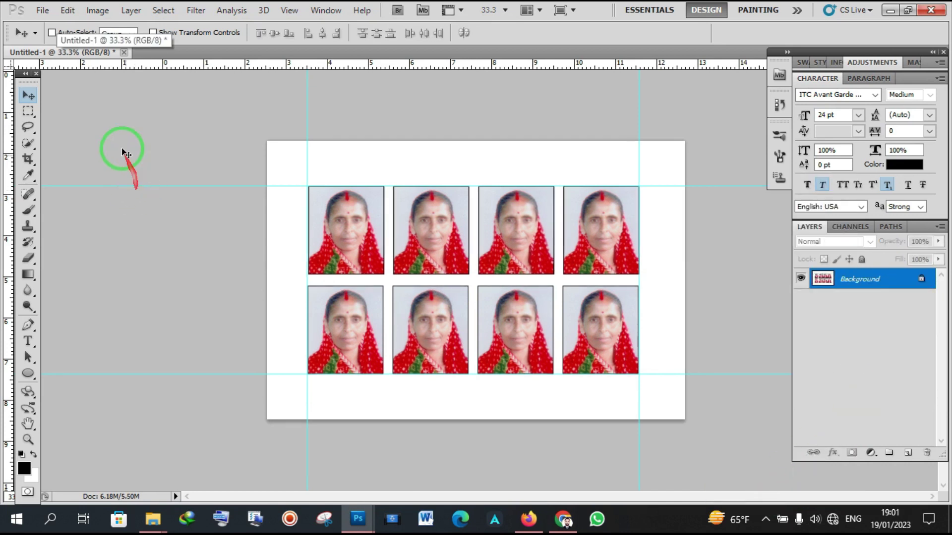
Start a Save As into the Desktop folder with JPEG chosen as the format
{"action": "left_click", "coordinate": [41, 10]}
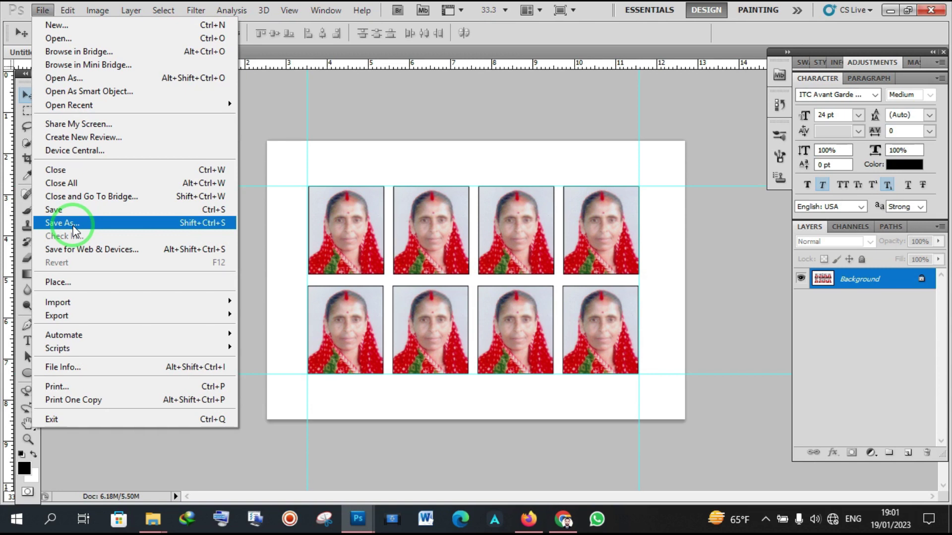
{"action": "left_click", "coordinate": [77, 224]}
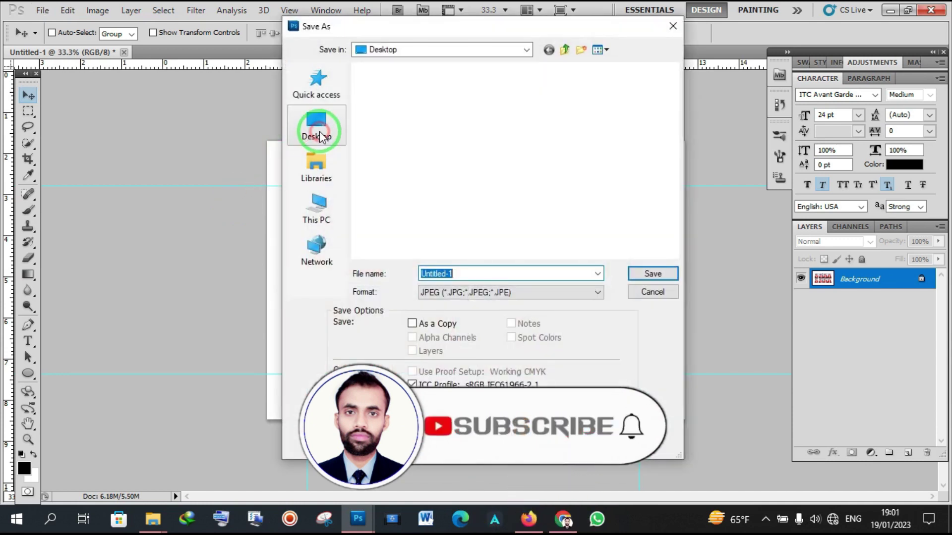
{"action": "left_click", "coordinate": [320, 135]}
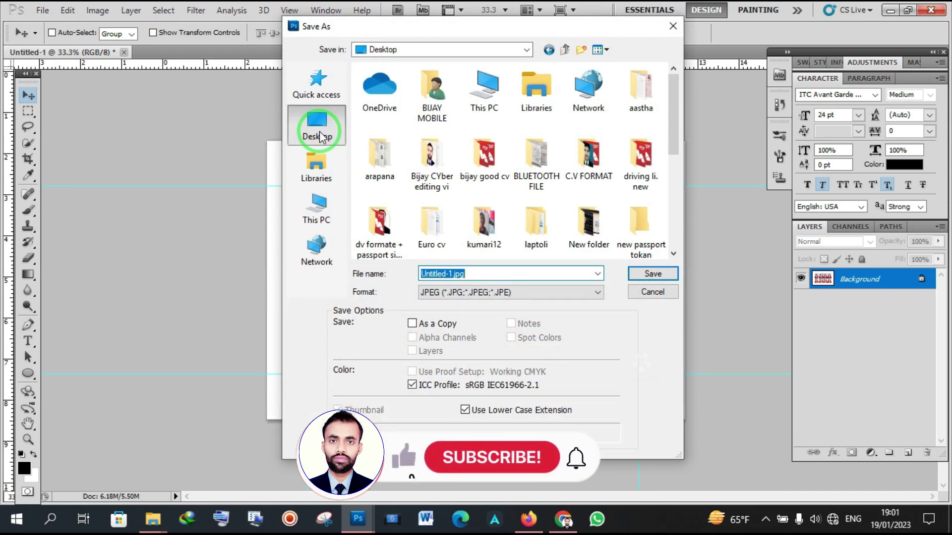
{"action": "left_click", "coordinate": [319, 132]}
{"action": "left_click", "coordinate": [468, 292]}
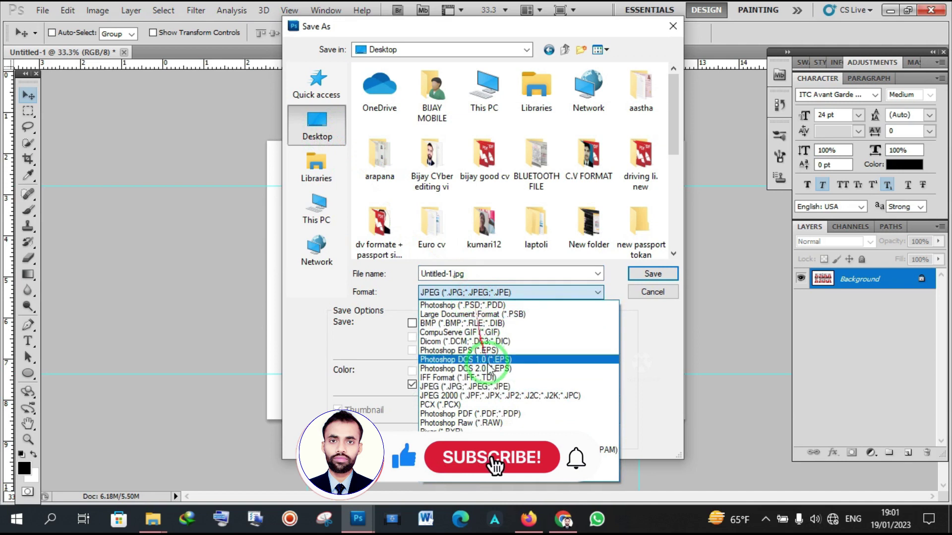
{"action": "left_click", "coordinate": [496, 386]}
Name the file maata itled-1.jpg, confirm JPEG, and save at Quality 12 (Maximum)
{"action": "type", "text": "maata"}
{"action": "left_click", "coordinate": [318, 132]}
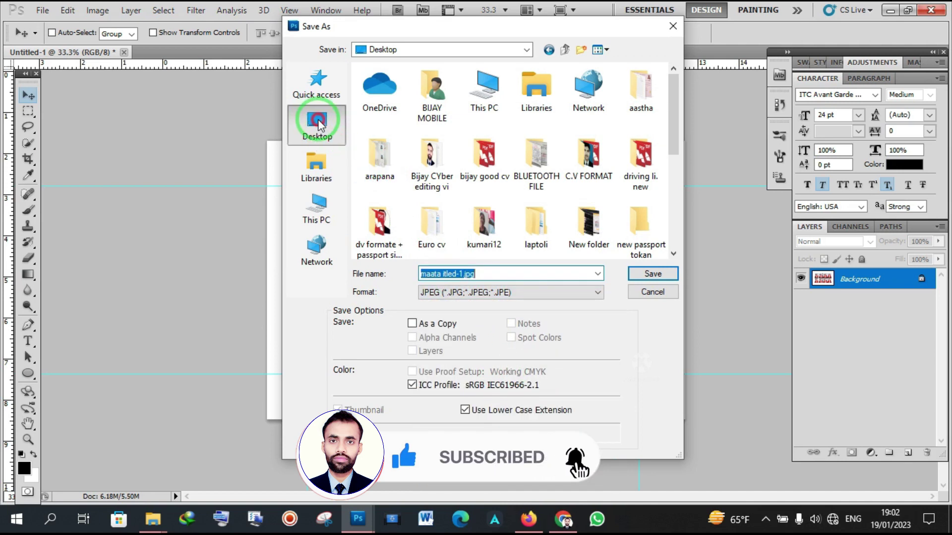
{"action": "left_click", "coordinate": [595, 292]}
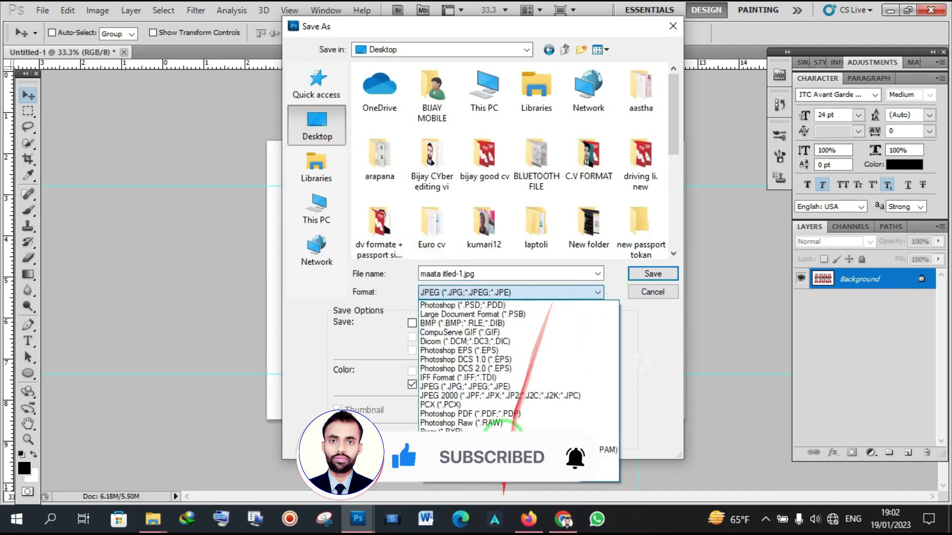
{"action": "left_click", "coordinate": [475, 387]}
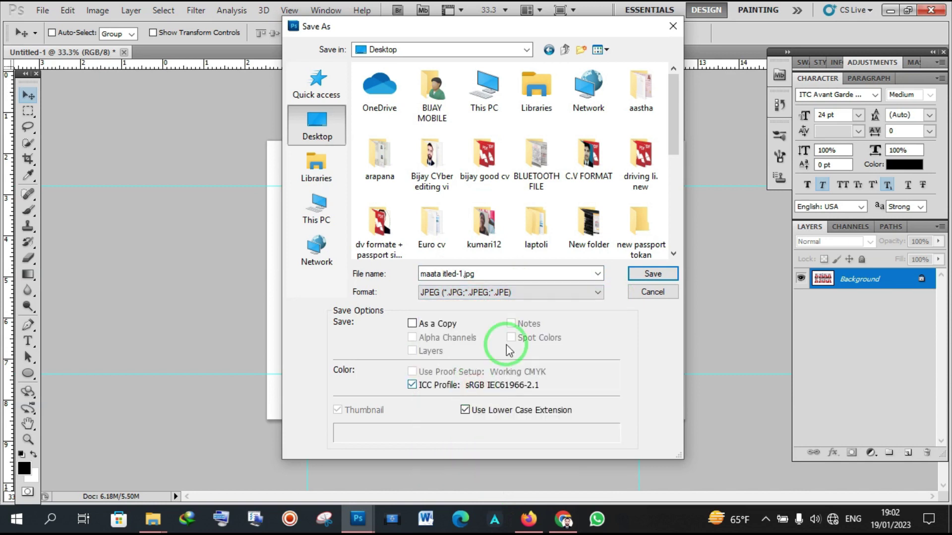
{"action": "left_click", "coordinate": [663, 277]}
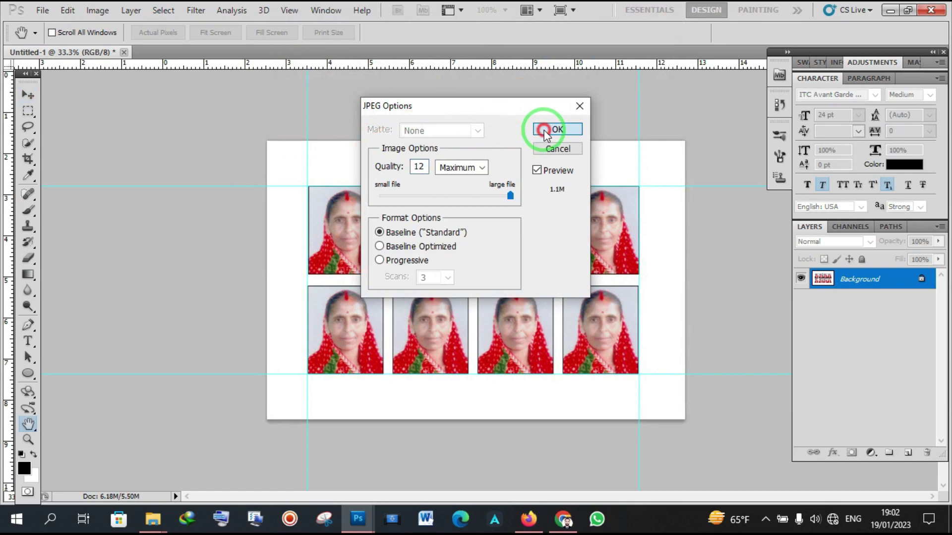
{"action": "left_click", "coordinate": [544, 130]}
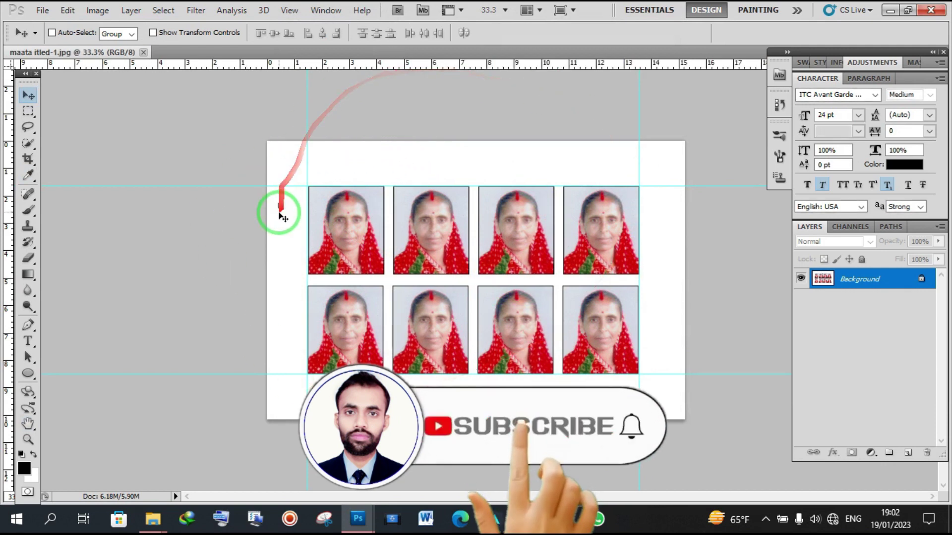
Minimize Photoshop, open maata itled-1.jpg from the desktop in Photos, and open its Print window
{"action": "left_click", "coordinate": [896, 10]}
{"action": "left_click_drag", "start_coordinate": [83, 34], "coordinate": [194, 102]}
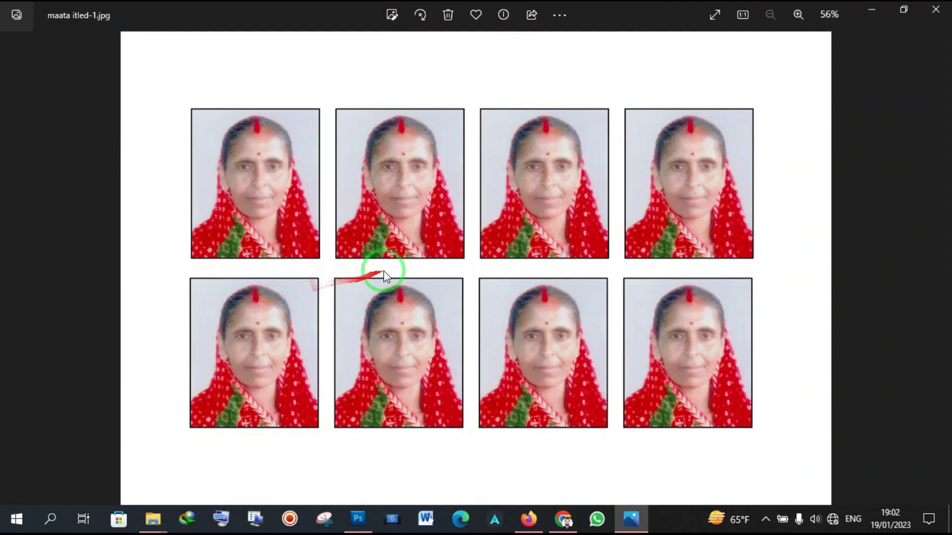
{"action": "left_click", "coordinate": [565, 15]}
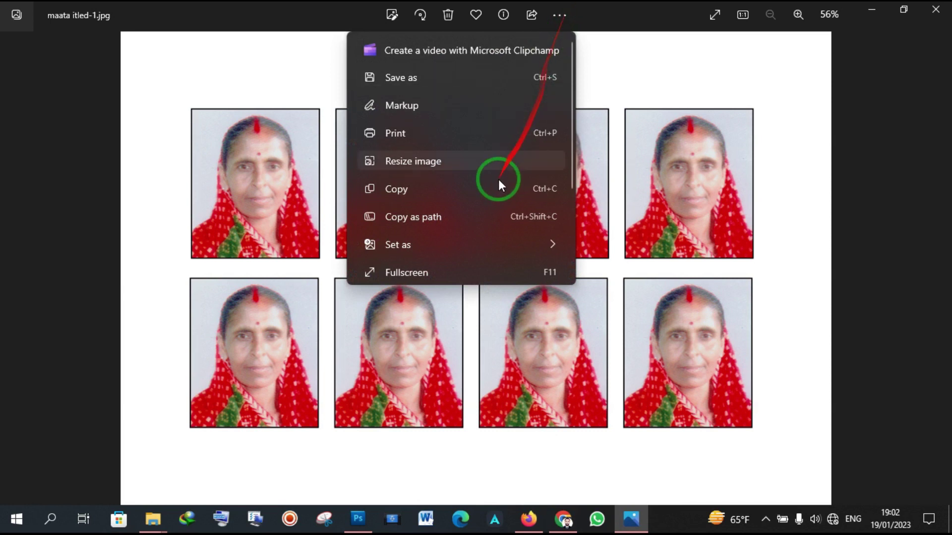
{"action": "left_click", "coordinate": [423, 135]}
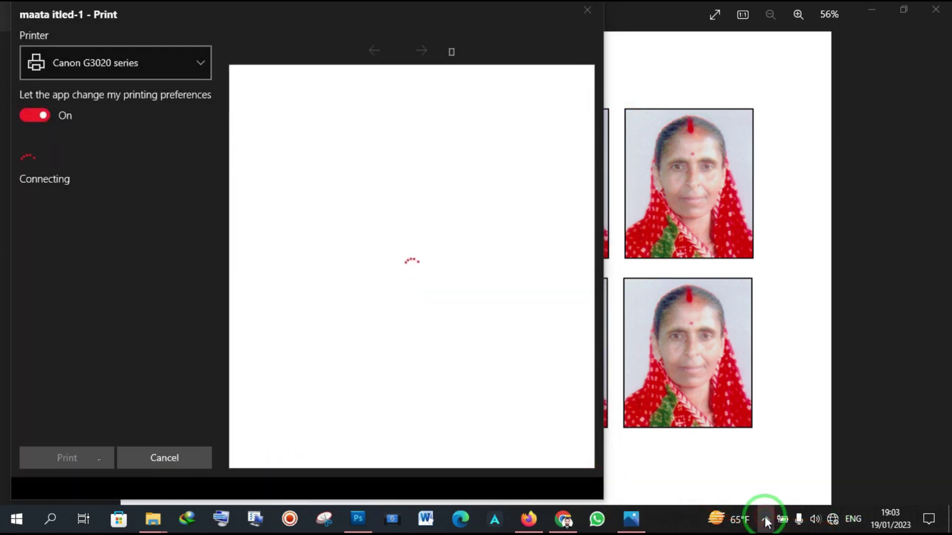
Keep the print orientation at Landscape after briefly trying Portrait
{"action": "left_click", "coordinate": [766, 519]}
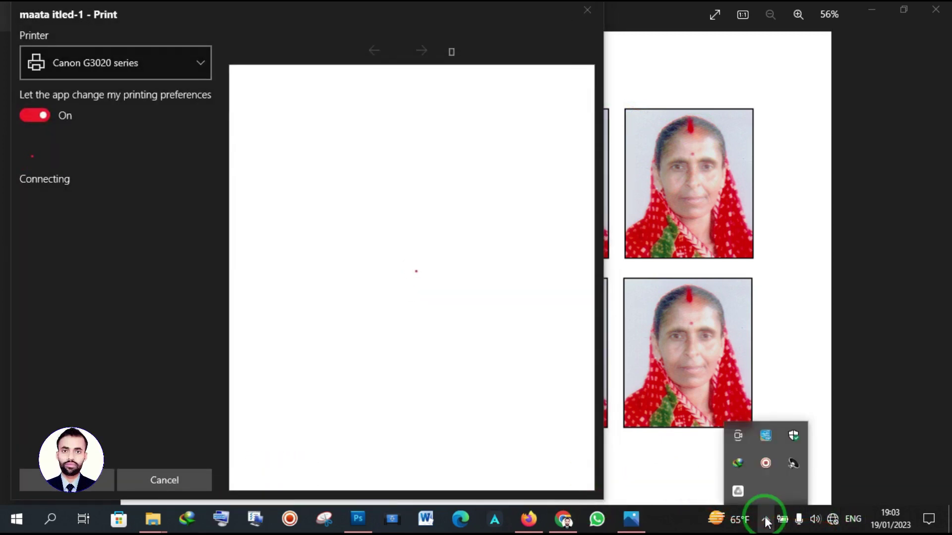
{"action": "left_click", "coordinate": [765, 520]}
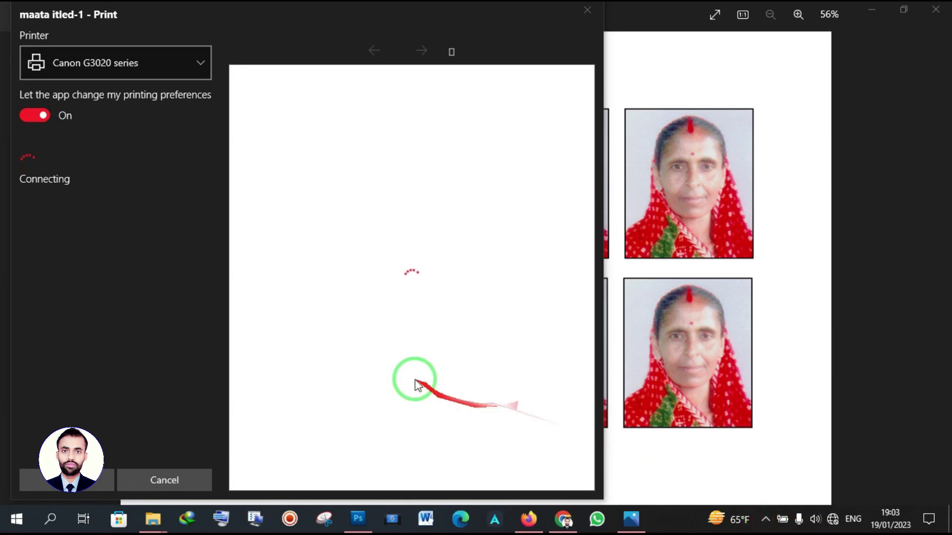
{"action": "left_click", "coordinate": [351, 181]}
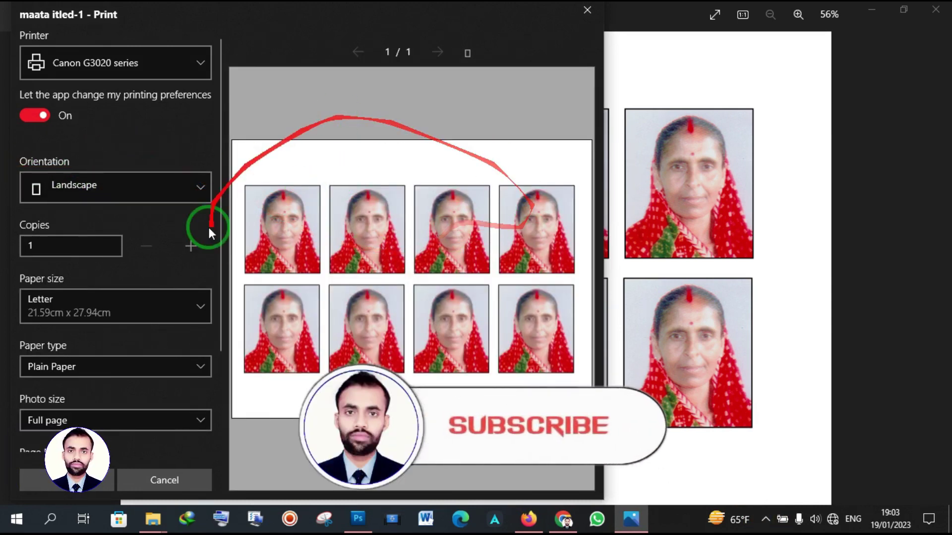
{"action": "left_click", "coordinate": [126, 194]}
{"action": "left_click", "coordinate": [105, 154]}
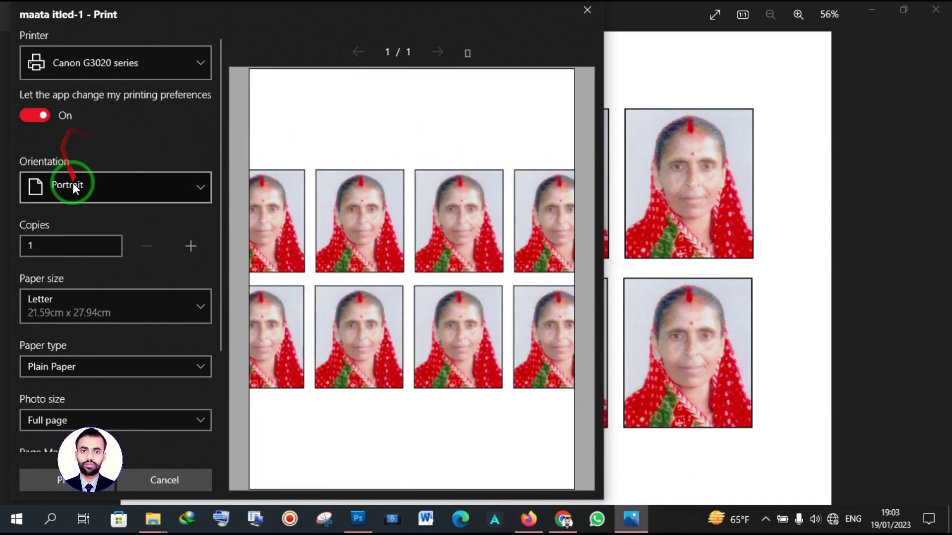
{"action": "left_click", "coordinate": [126, 185]}
{"action": "left_click", "coordinate": [109, 214]}
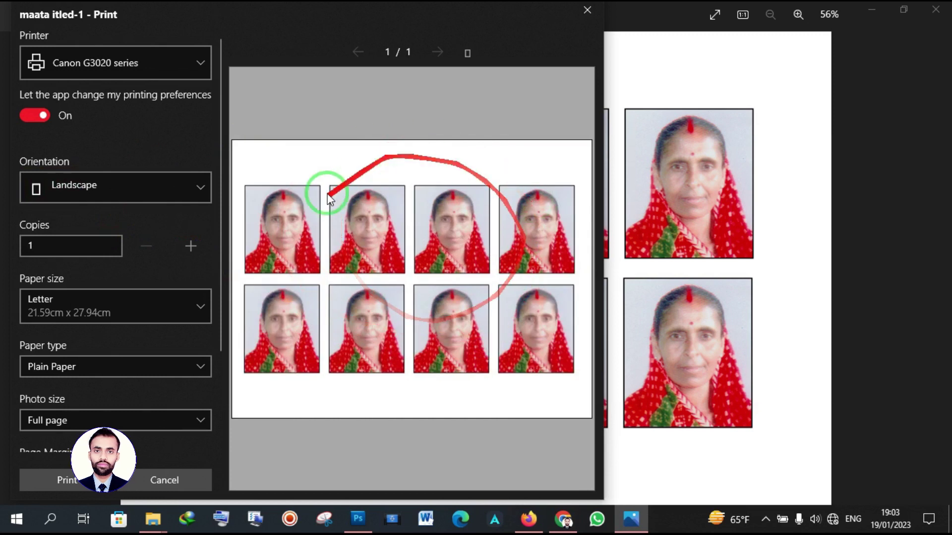
Set the paper size to 4"×6" and the paper type to Glossy Photo Paper
{"action": "left_click", "coordinate": [99, 305]}
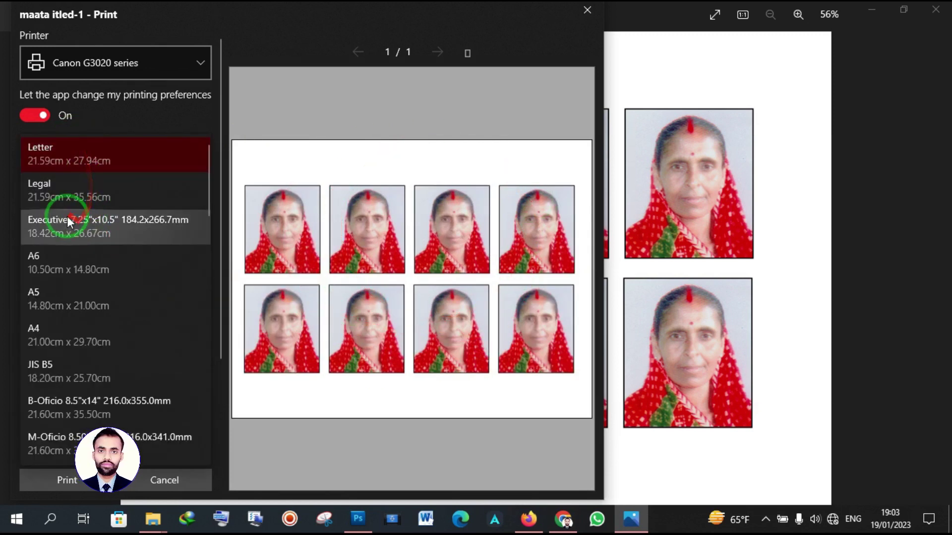
{"action": "scroll", "coordinate": [64, 255], "scroll_direction": "down", "scroll_amount": 3}
{"action": "scroll", "coordinate": [66, 269], "scroll_direction": "down", "scroll_amount": 2}
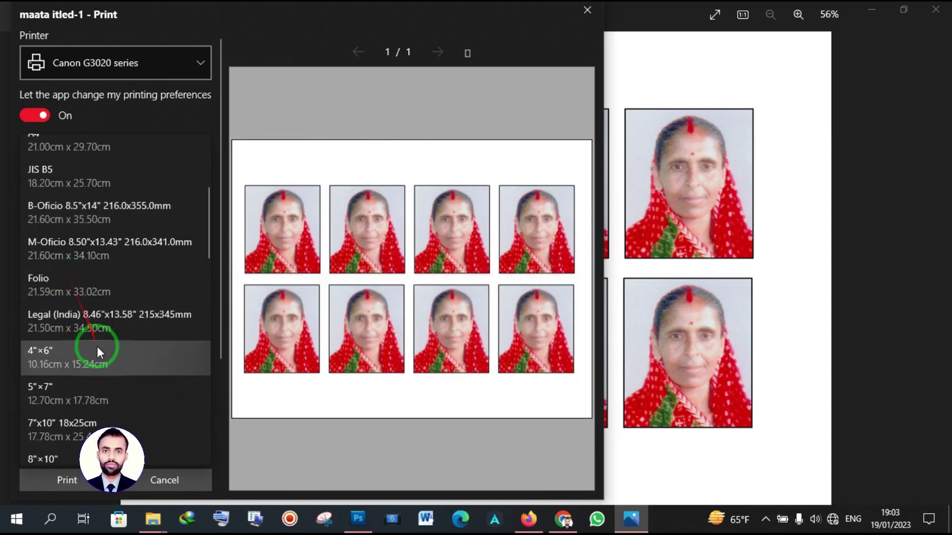
{"action": "left_click", "coordinate": [70, 369]}
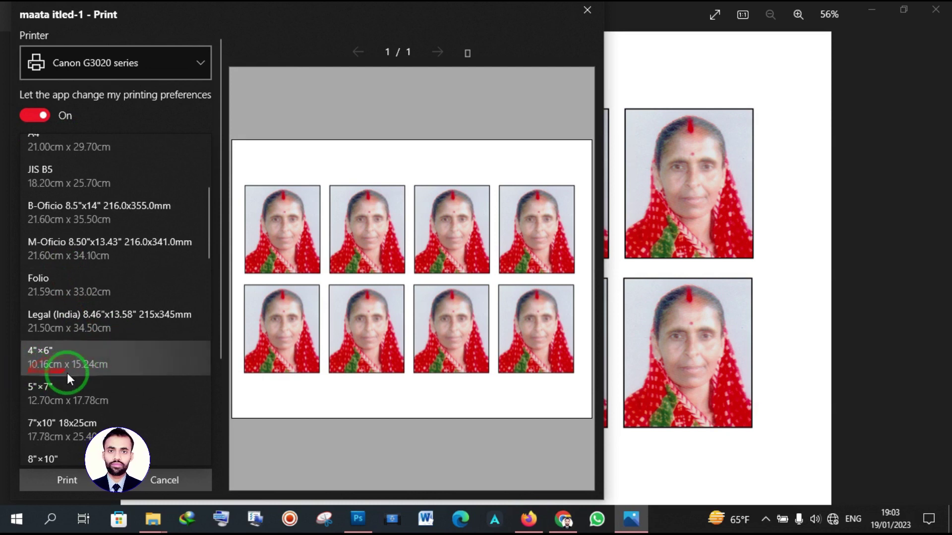
{"action": "left_click", "coordinate": [118, 360]}
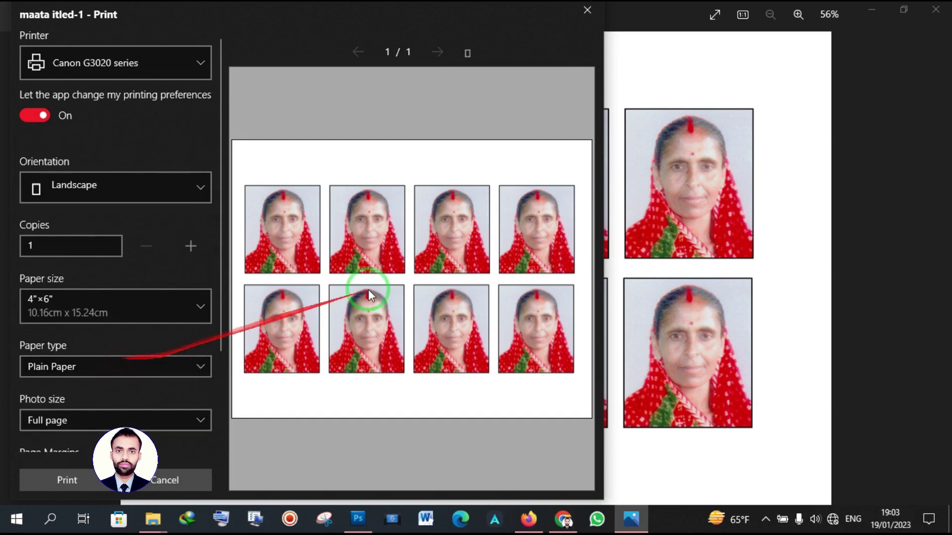
{"action": "left_click", "coordinate": [77, 364]}
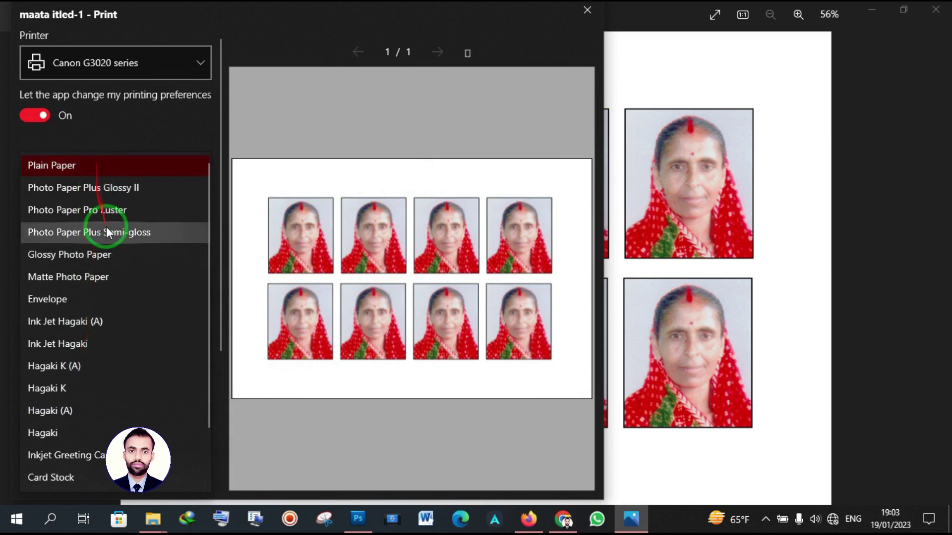
{"action": "left_click", "coordinate": [104, 255]}
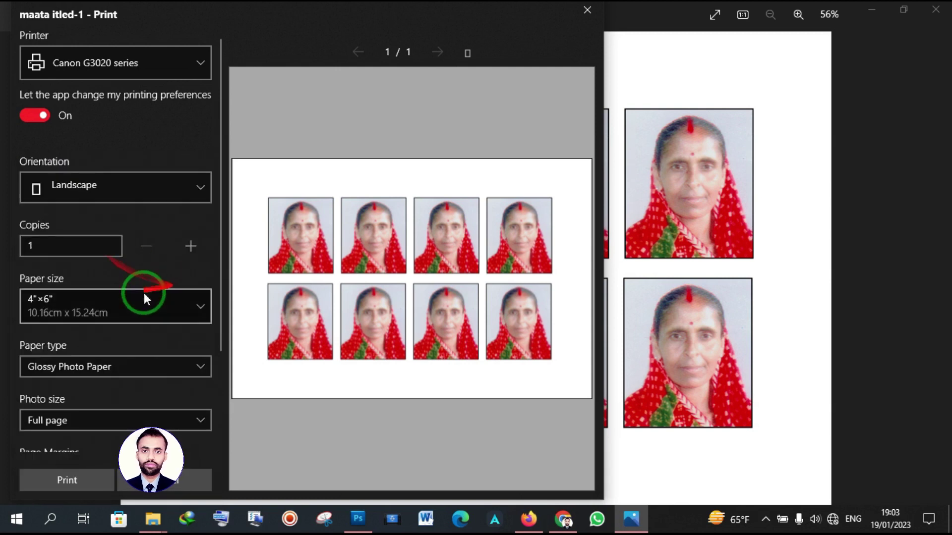
{"action": "scroll", "coordinate": [92, 349], "scroll_direction": "down", "scroll_amount": 3}
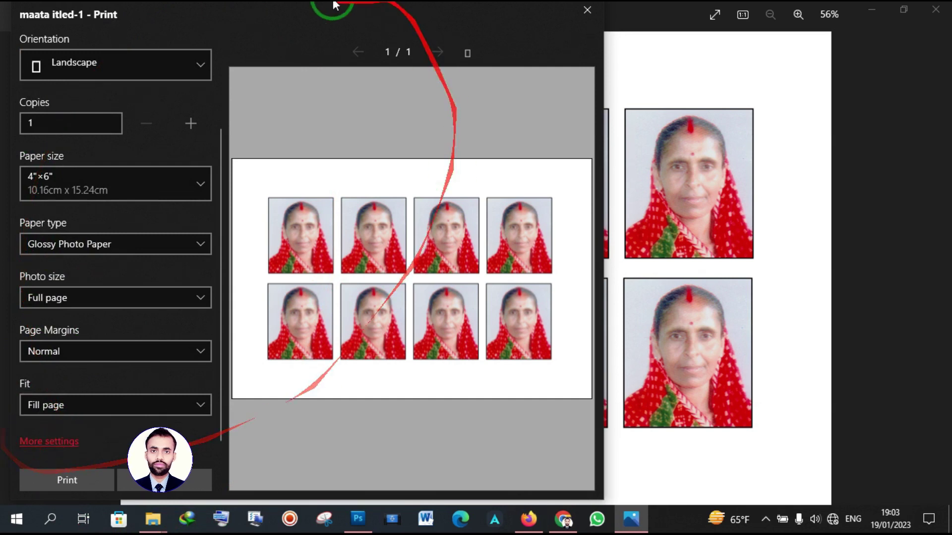
Change Color mode from Monochrome to Color under More settings, then print the sheet
{"action": "left_click", "coordinate": [71, 441]}
{"action": "scroll", "coordinate": [275, 208], "scroll_direction": "down", "scroll_amount": 4}
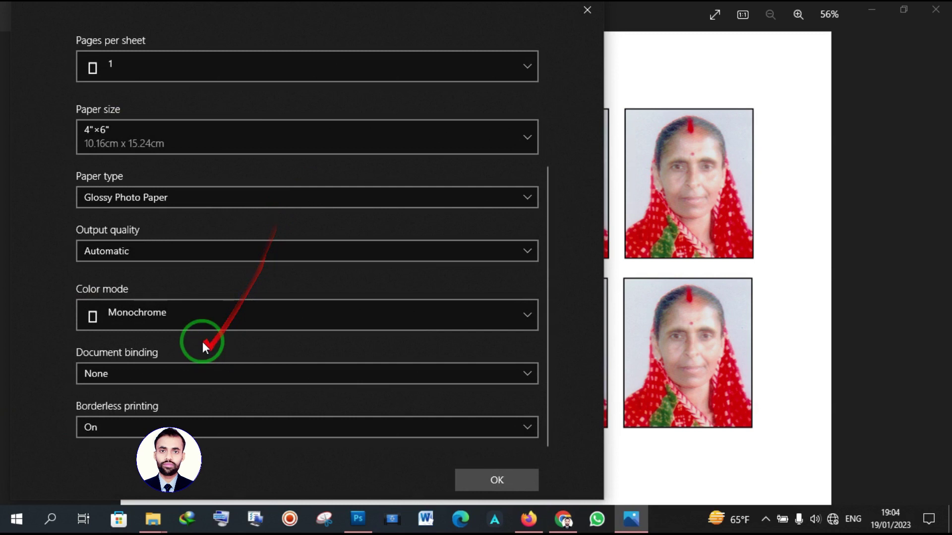
{"action": "left_click", "coordinate": [182, 310]}
{"action": "left_click", "coordinate": [148, 289]}
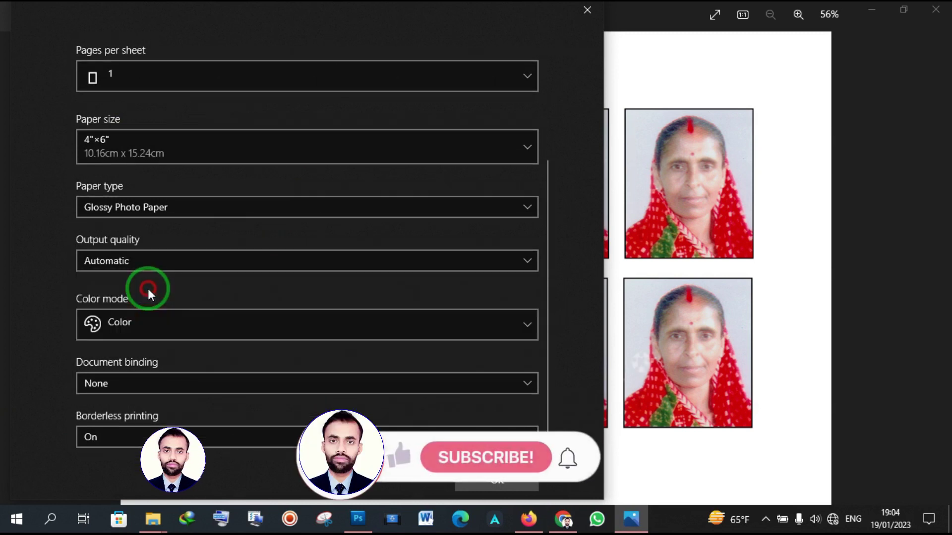
{"action": "left_click", "coordinate": [162, 331]}
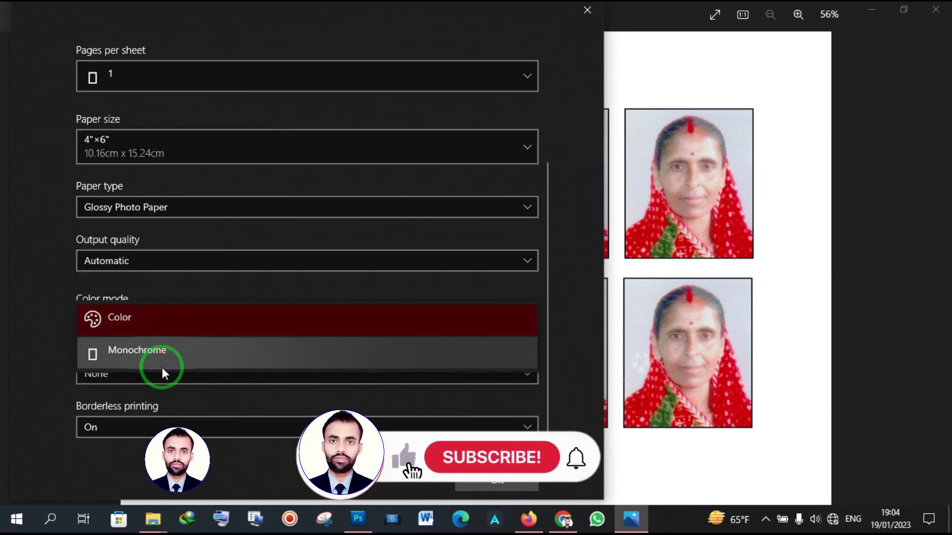
{"action": "left_click", "coordinate": [162, 364]}
{"action": "left_click", "coordinate": [160, 324]}
{"action": "left_click", "coordinate": [159, 291]}
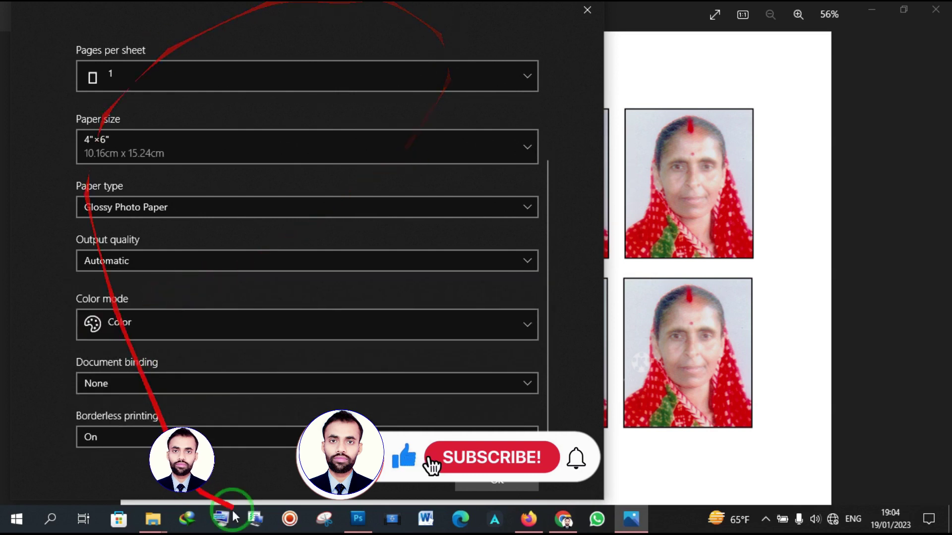
{"action": "left_click", "coordinate": [46, 476]}
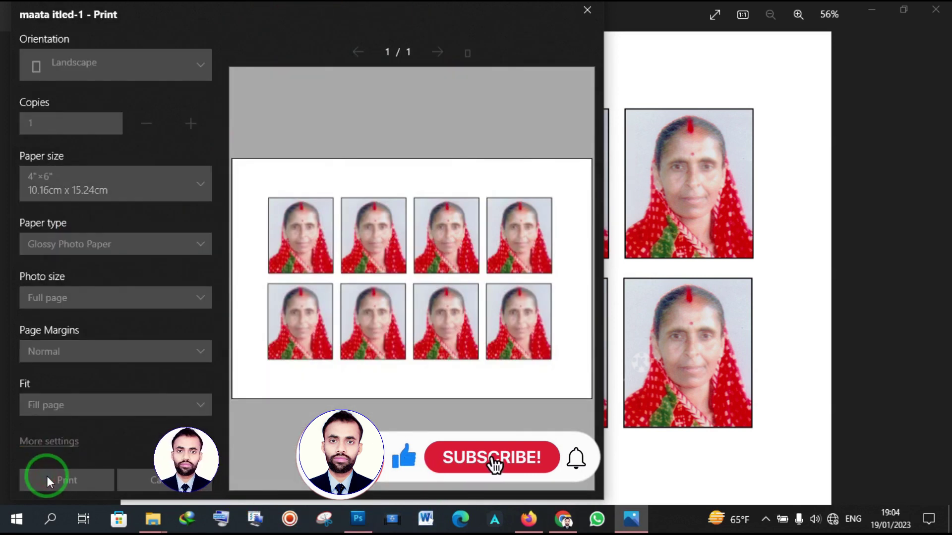